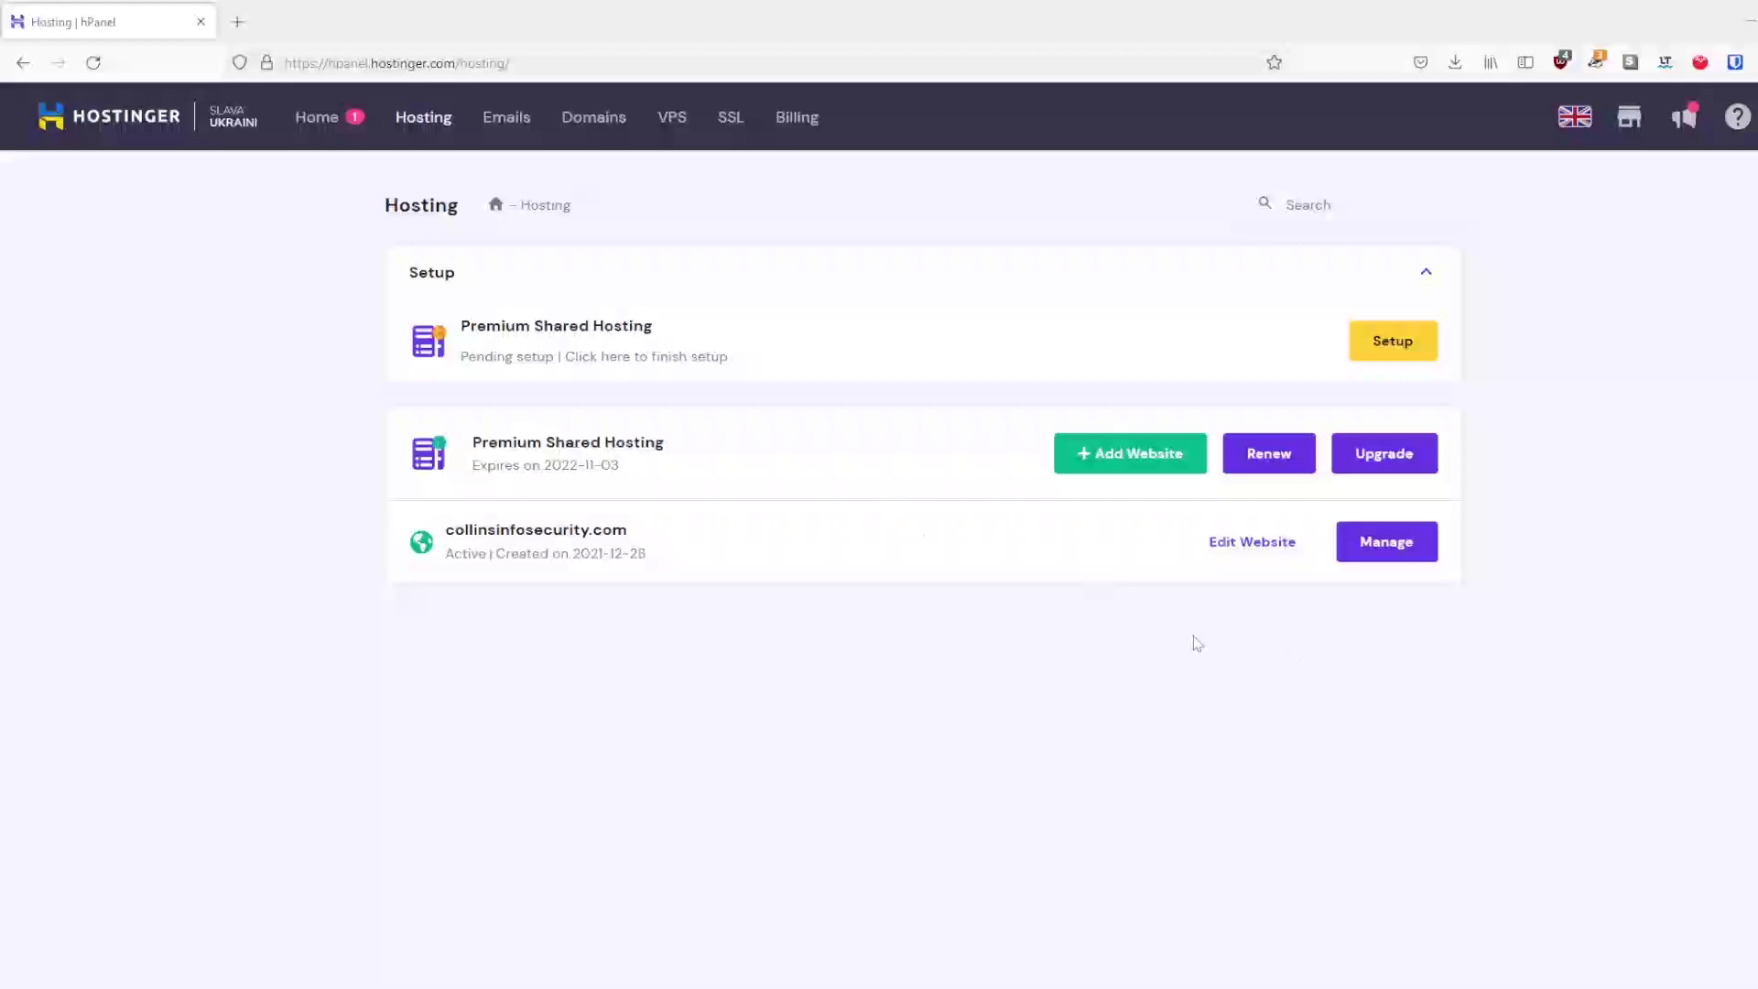
- Open the pending Premium Shared Hosting account and review its sections, including SSL Certificate
{"action": "left_click", "coordinate": [1396, 552]}
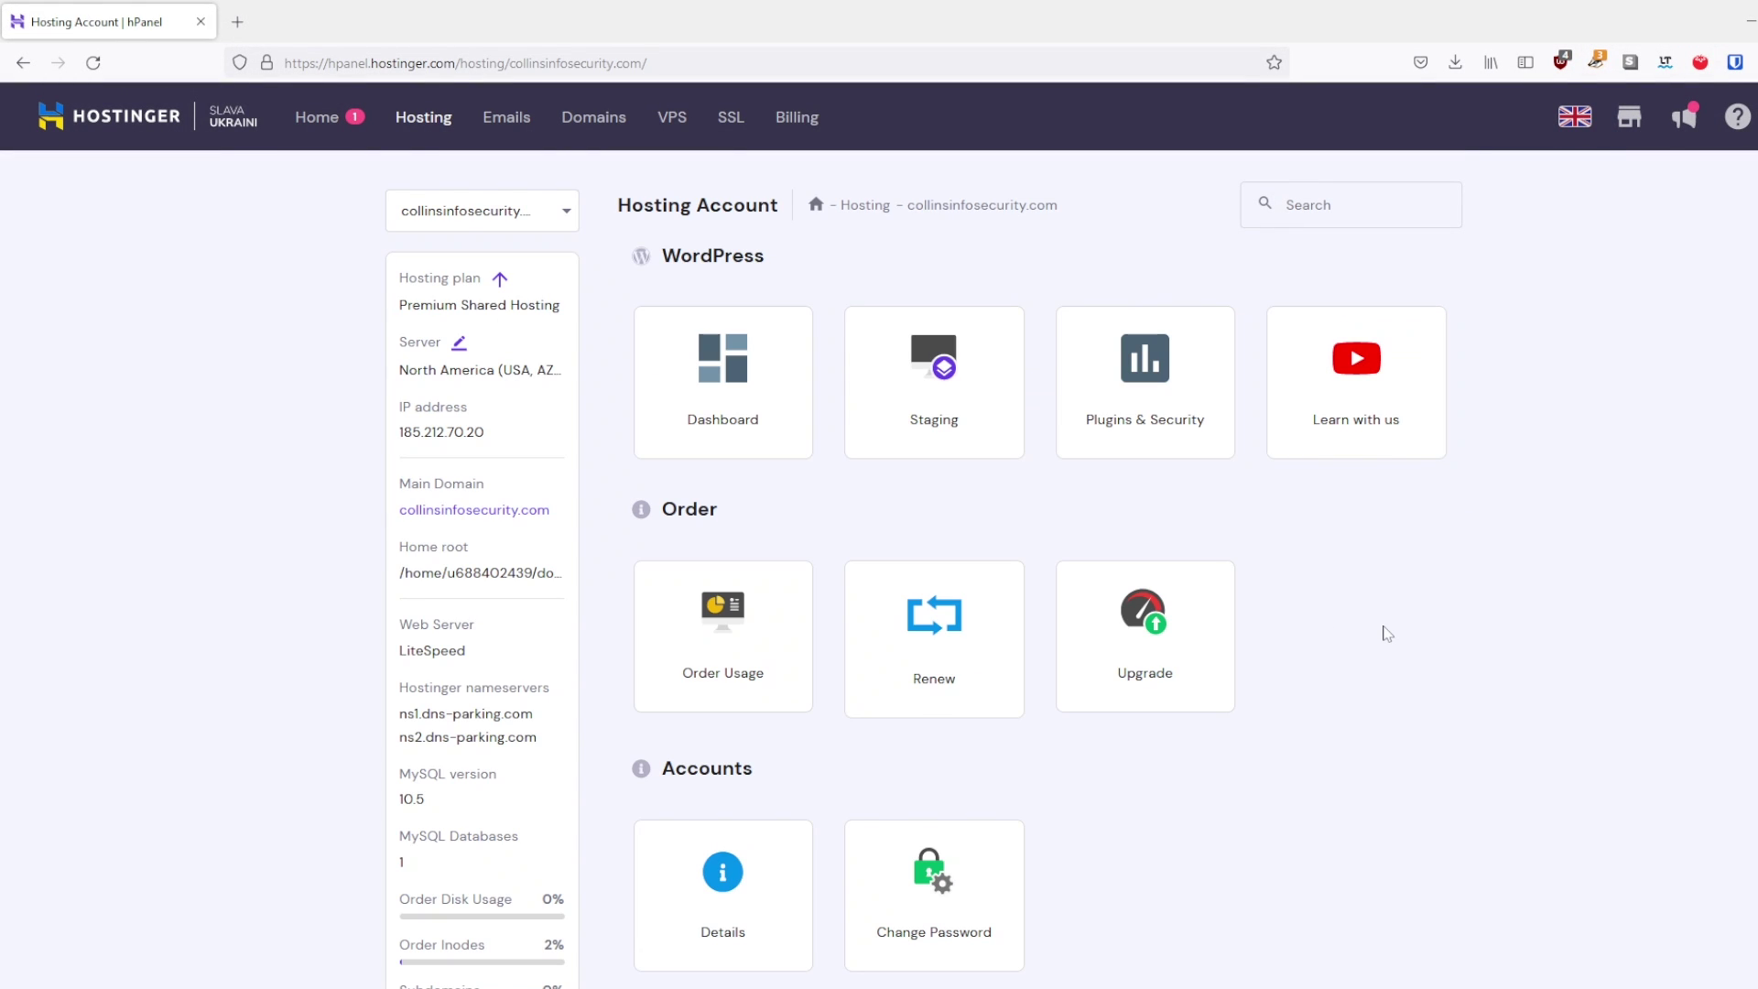
{"action": "scroll", "coordinate": [1385, 632], "scroll_direction": "down", "scroll_amount": 5}
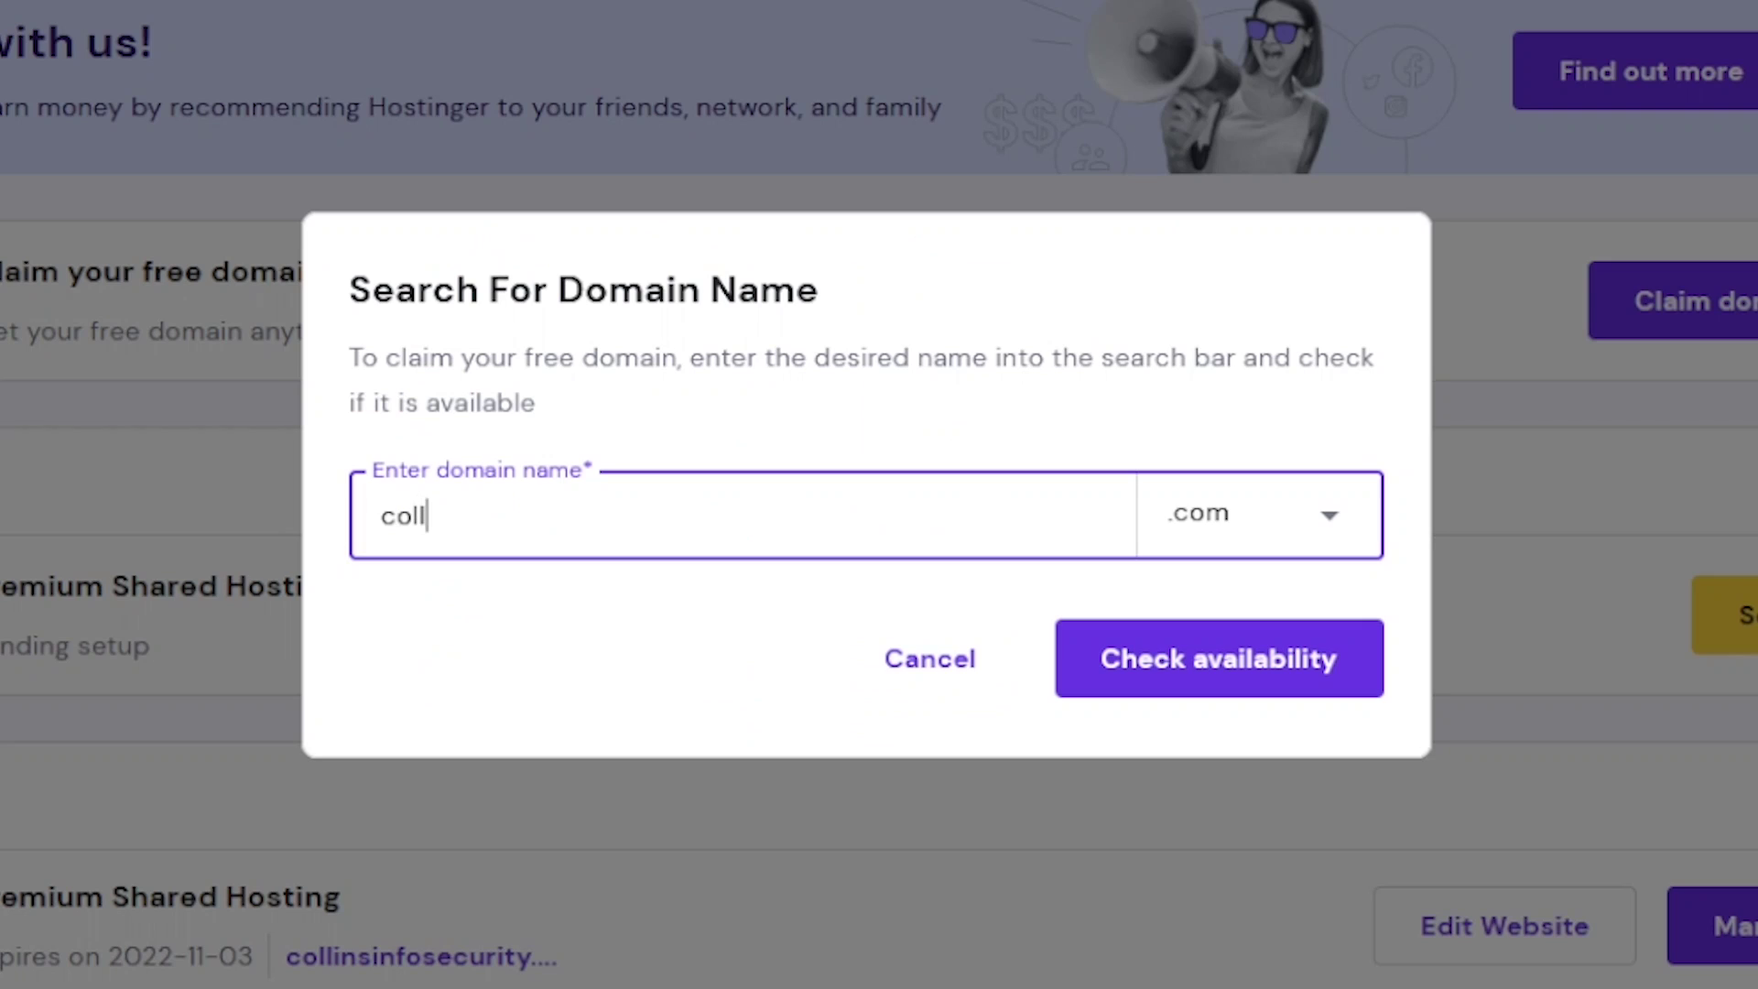
{"action": "type", "text": "iun"}
{"action": "key", "text": "BackSpace"}
{"action": "key", "text": "BackSpace"}
{"action": "type", "text": "n"}
{"action": "left_click_drag", "start_coordinate": [188, 495], "coordinate": [1227, 597]}
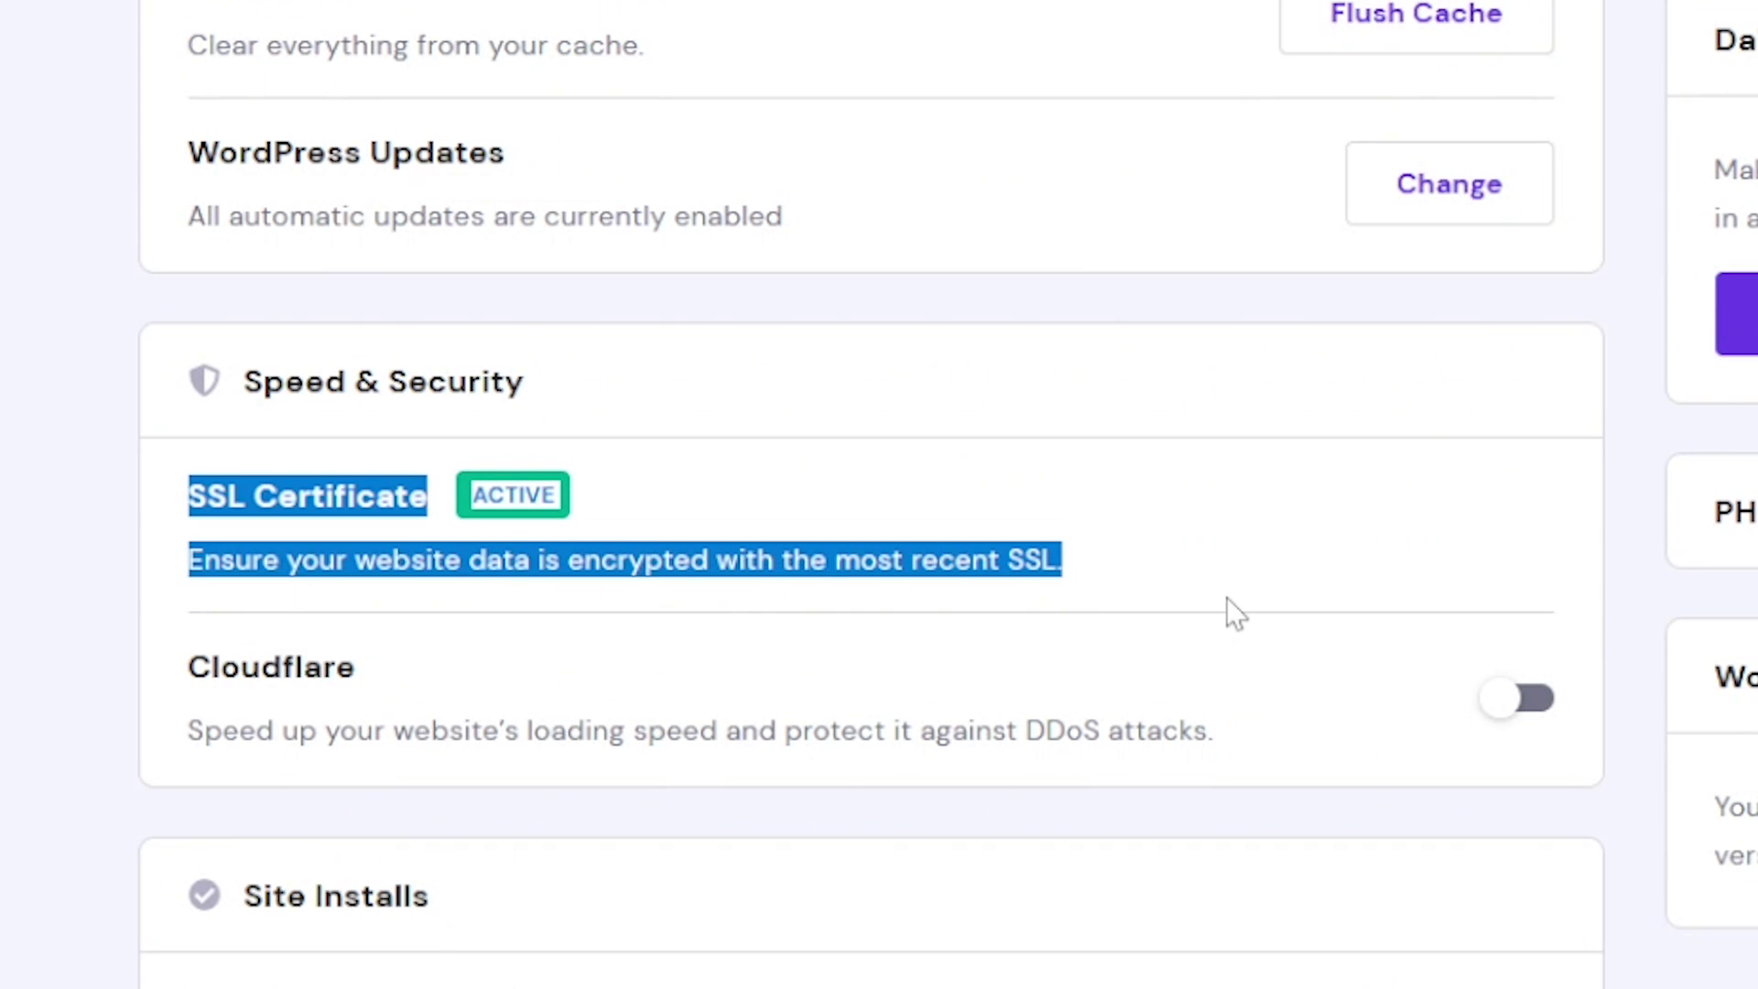
{"action": "scroll", "coordinate": [1227, 597], "scroll_direction": "up", "scroll_amount": 8}
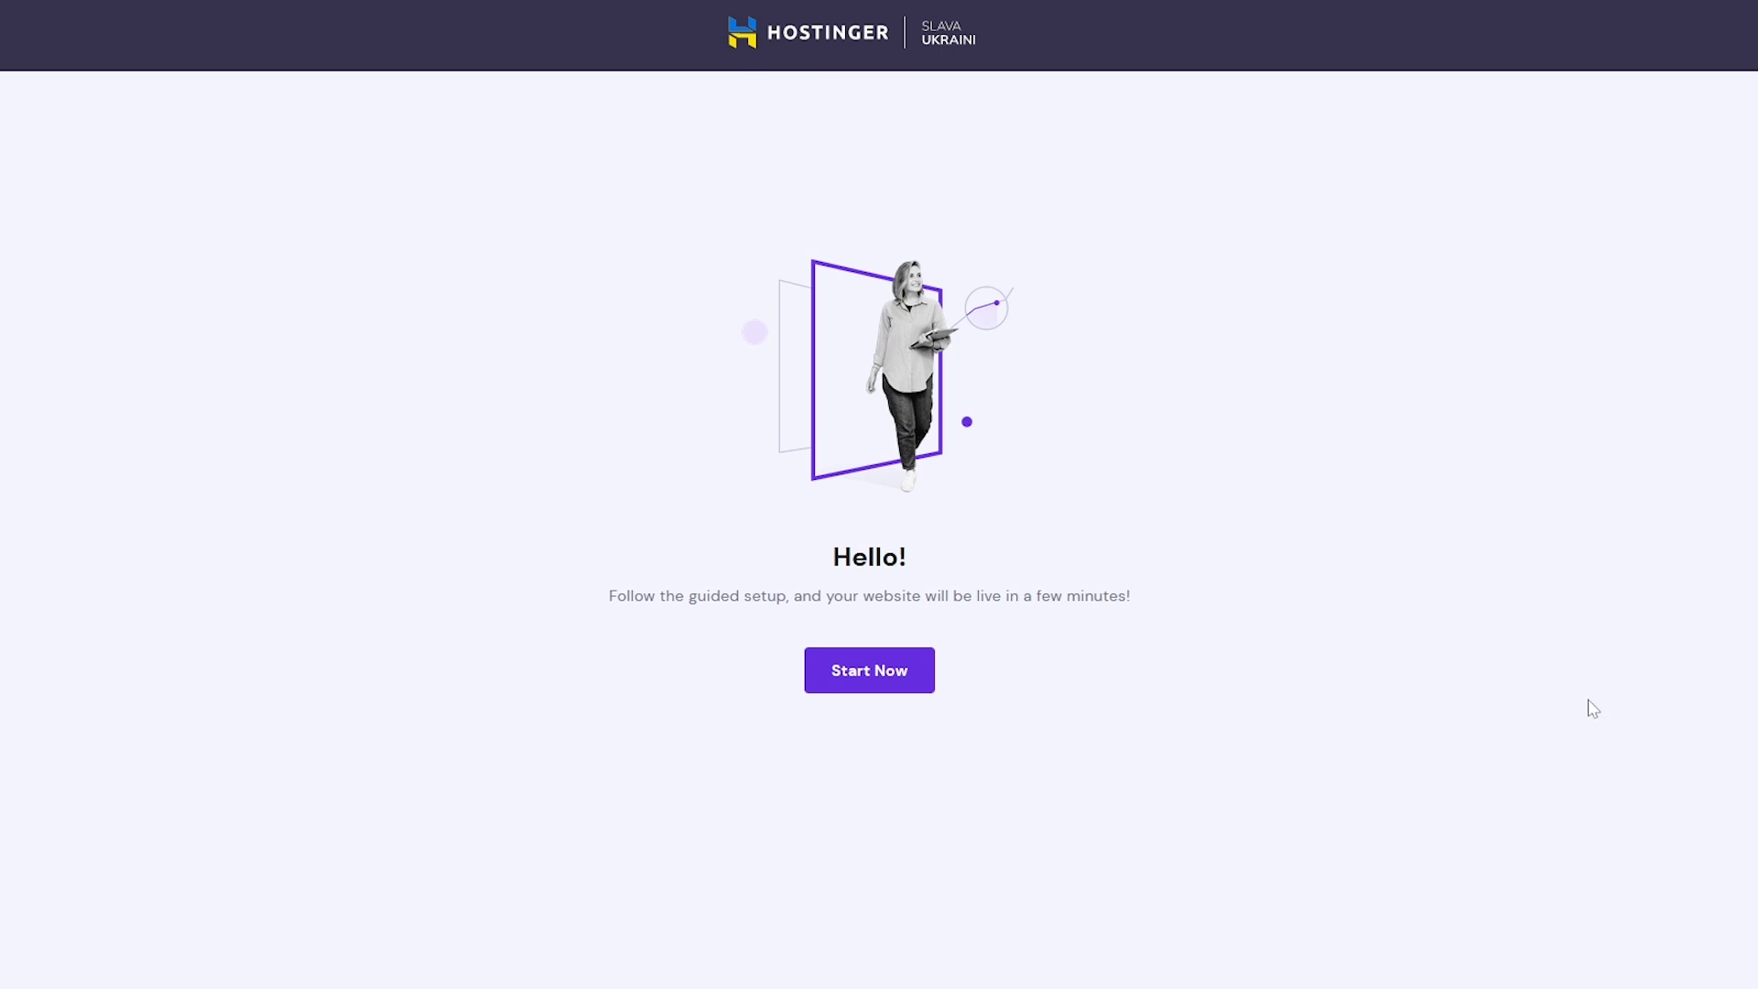
- Build a new WordPress site using the existing domain, then view the live Blog page's Hello World! post
{"action": "left_click", "coordinate": [883, 687]}
{"action": "left_click", "coordinate": [720, 669]}
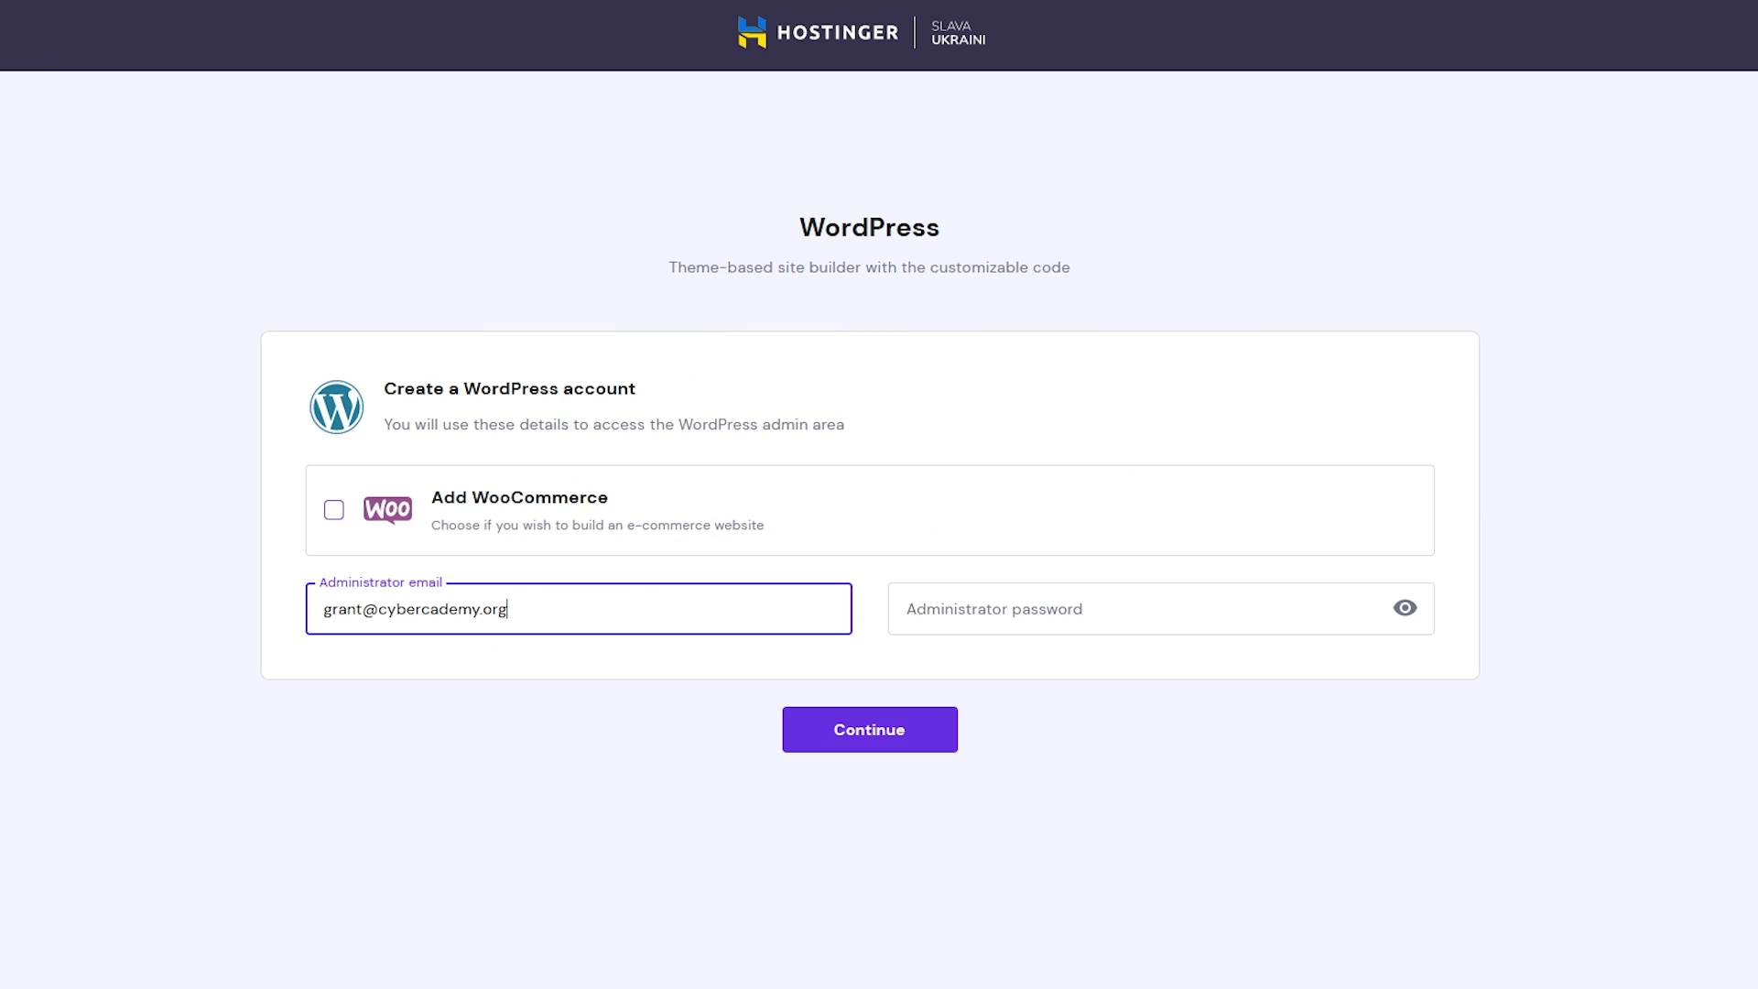
{"action": "key", "text": "ctrl+a"}
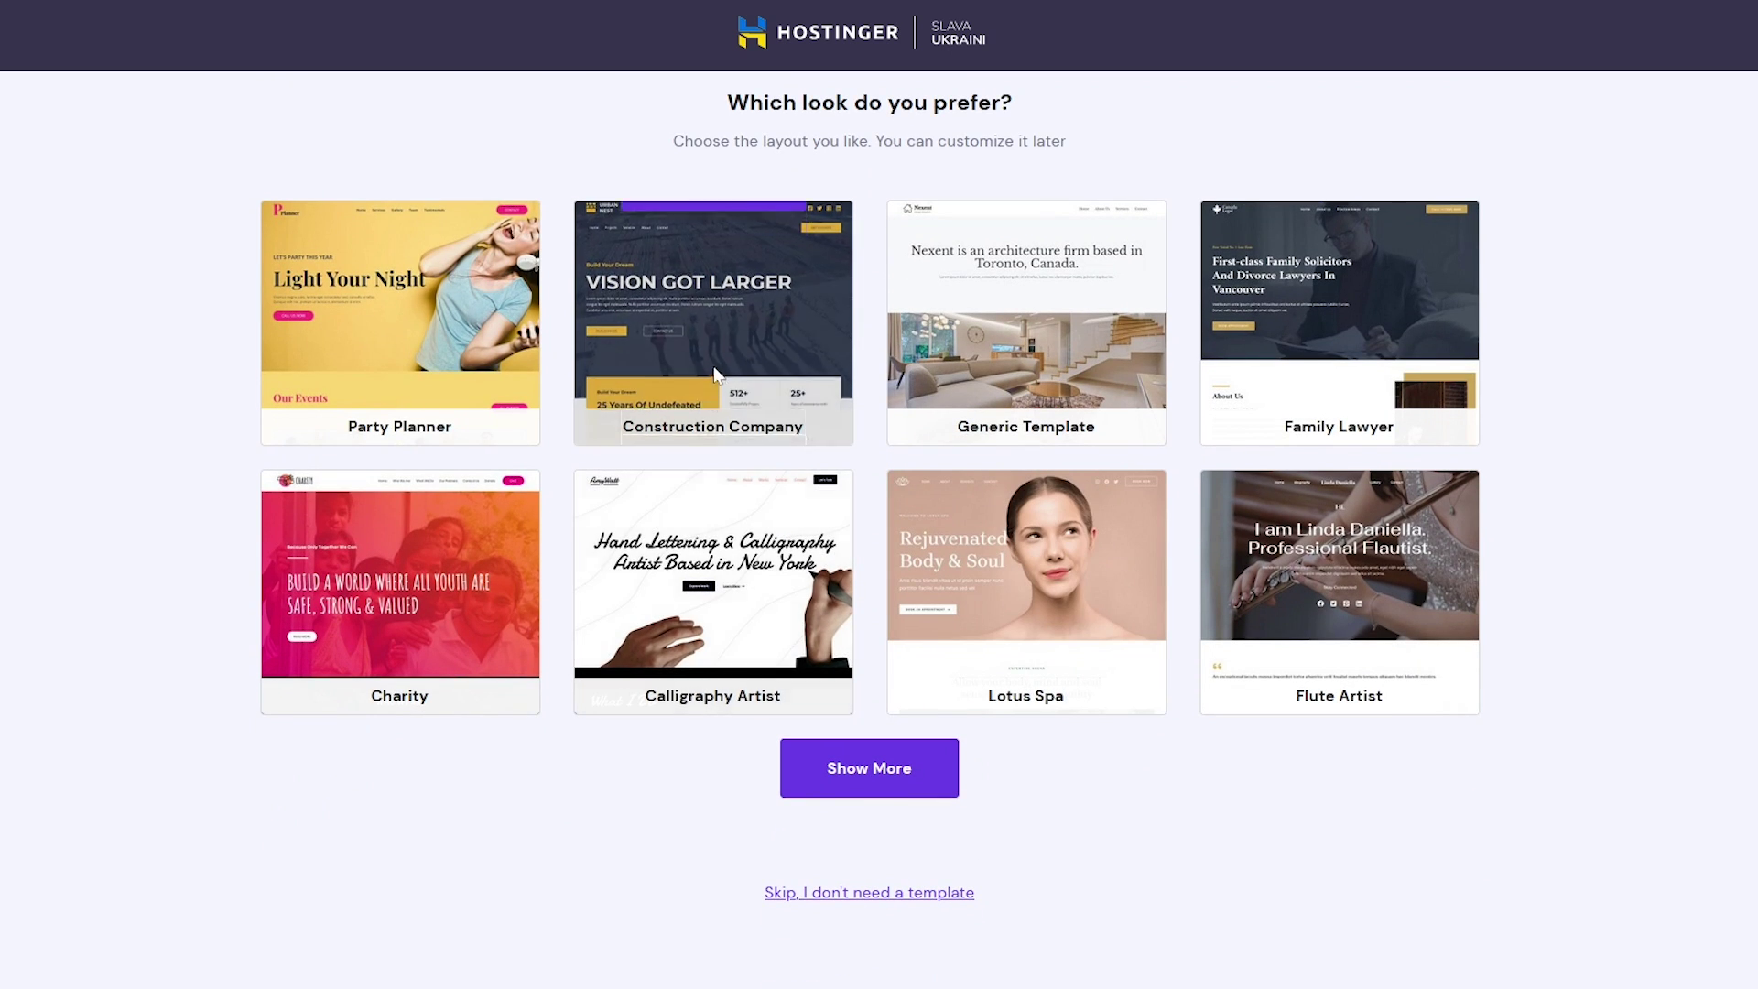
{"action": "mouse_move", "coordinate": [646, 417]}
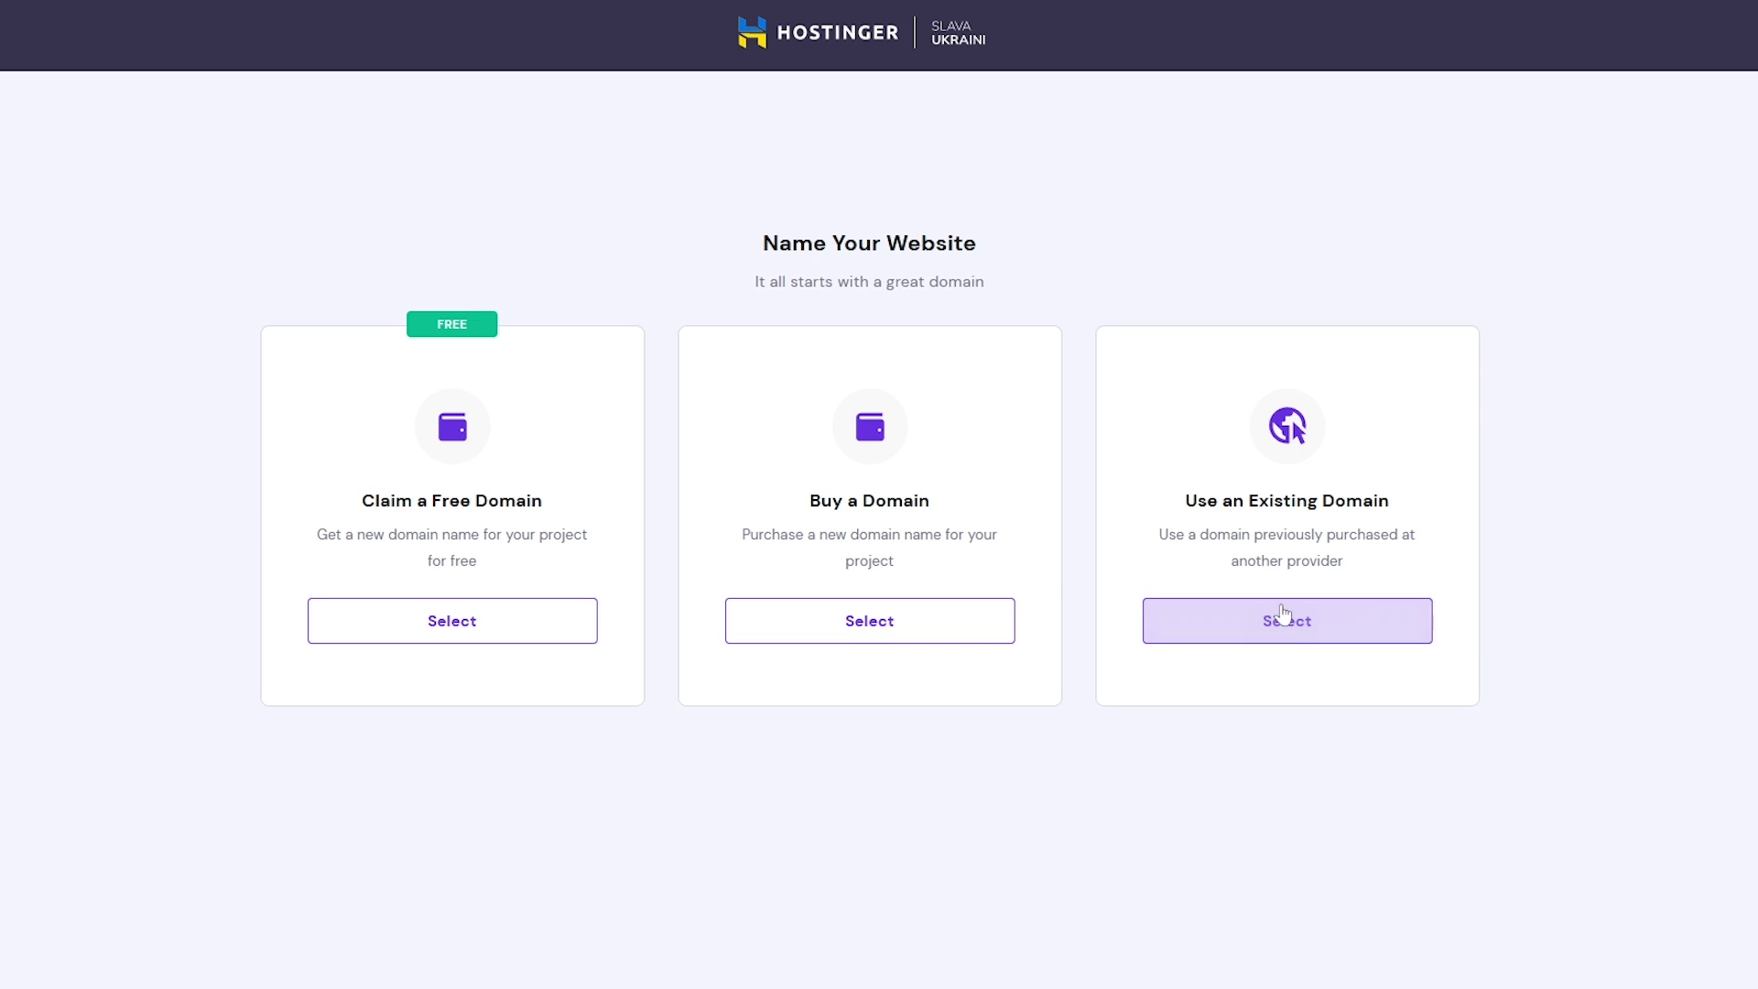
{"action": "left_click", "coordinate": [1283, 620]}
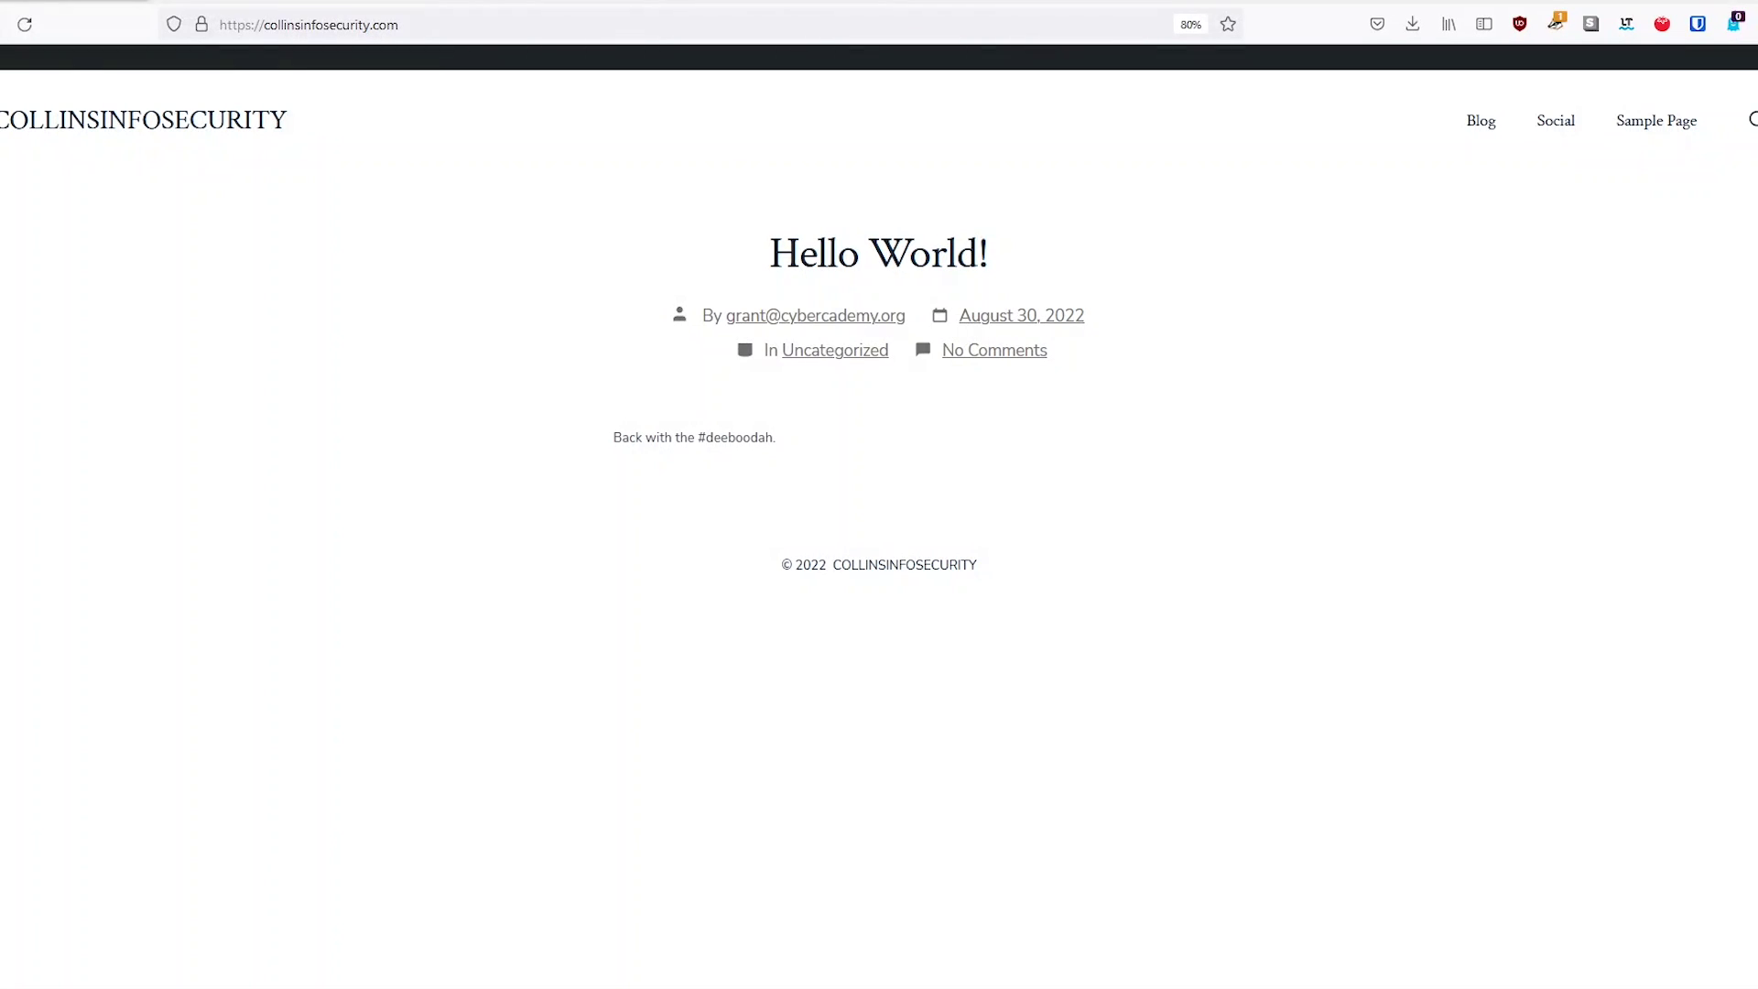
{"action": "left_click", "coordinate": [1482, 125]}
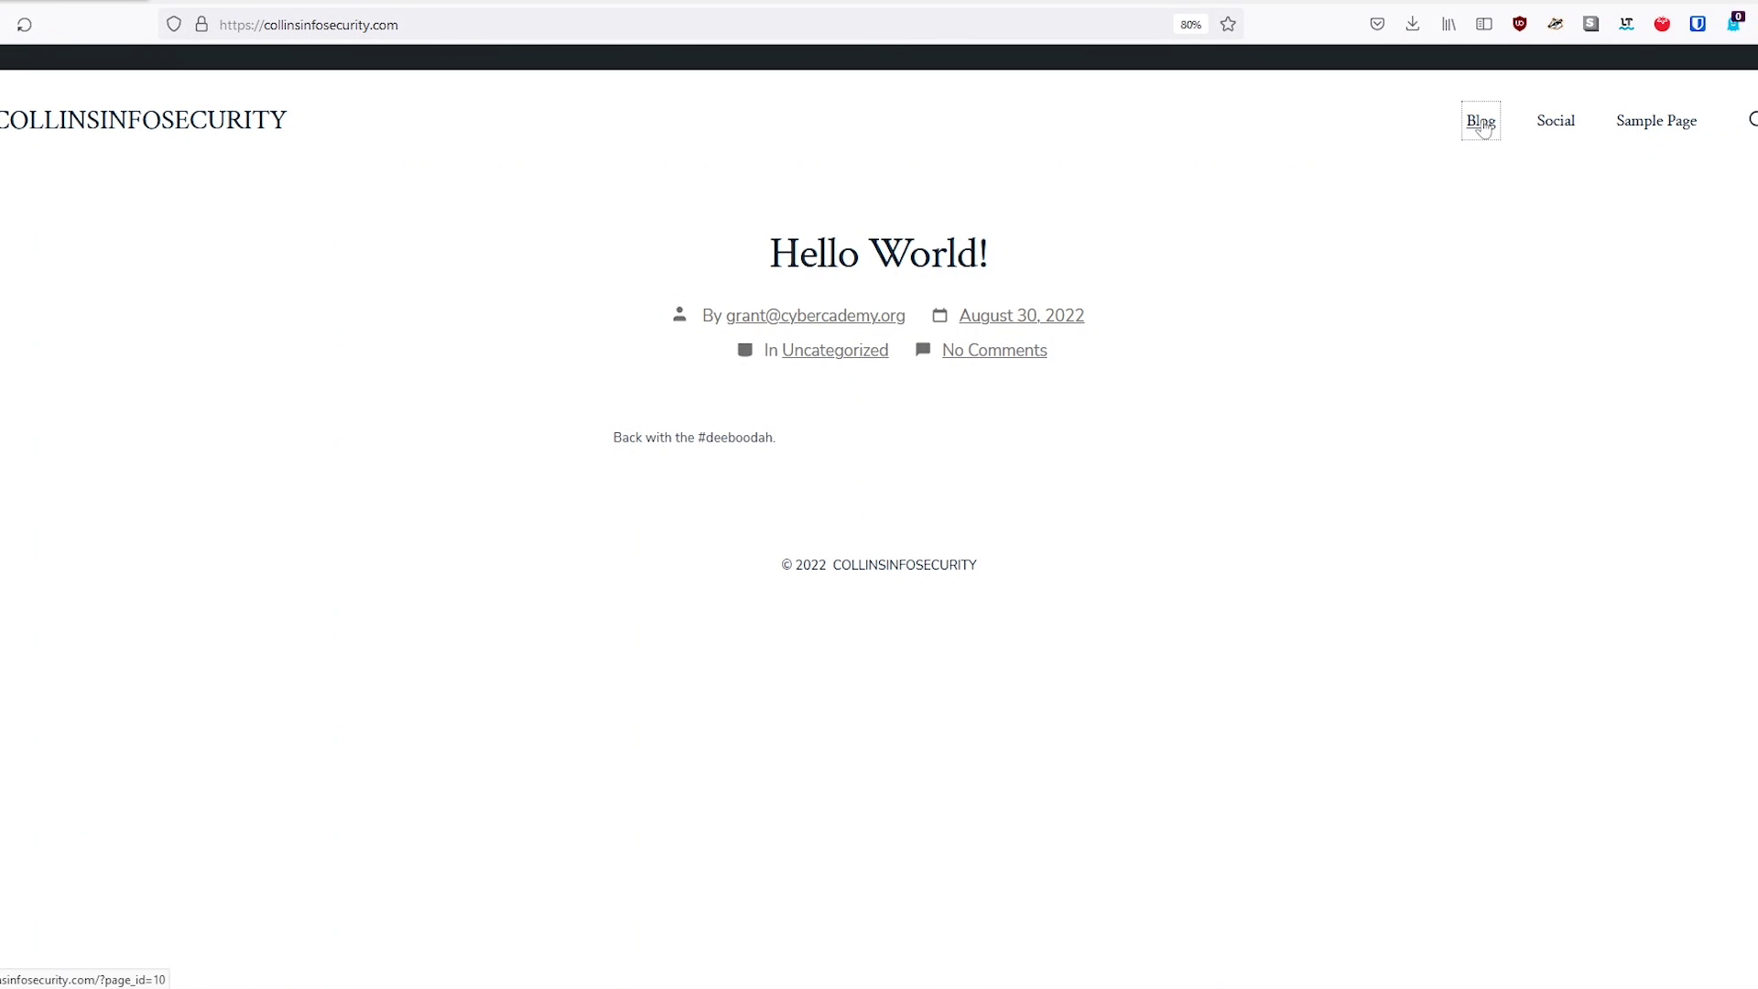
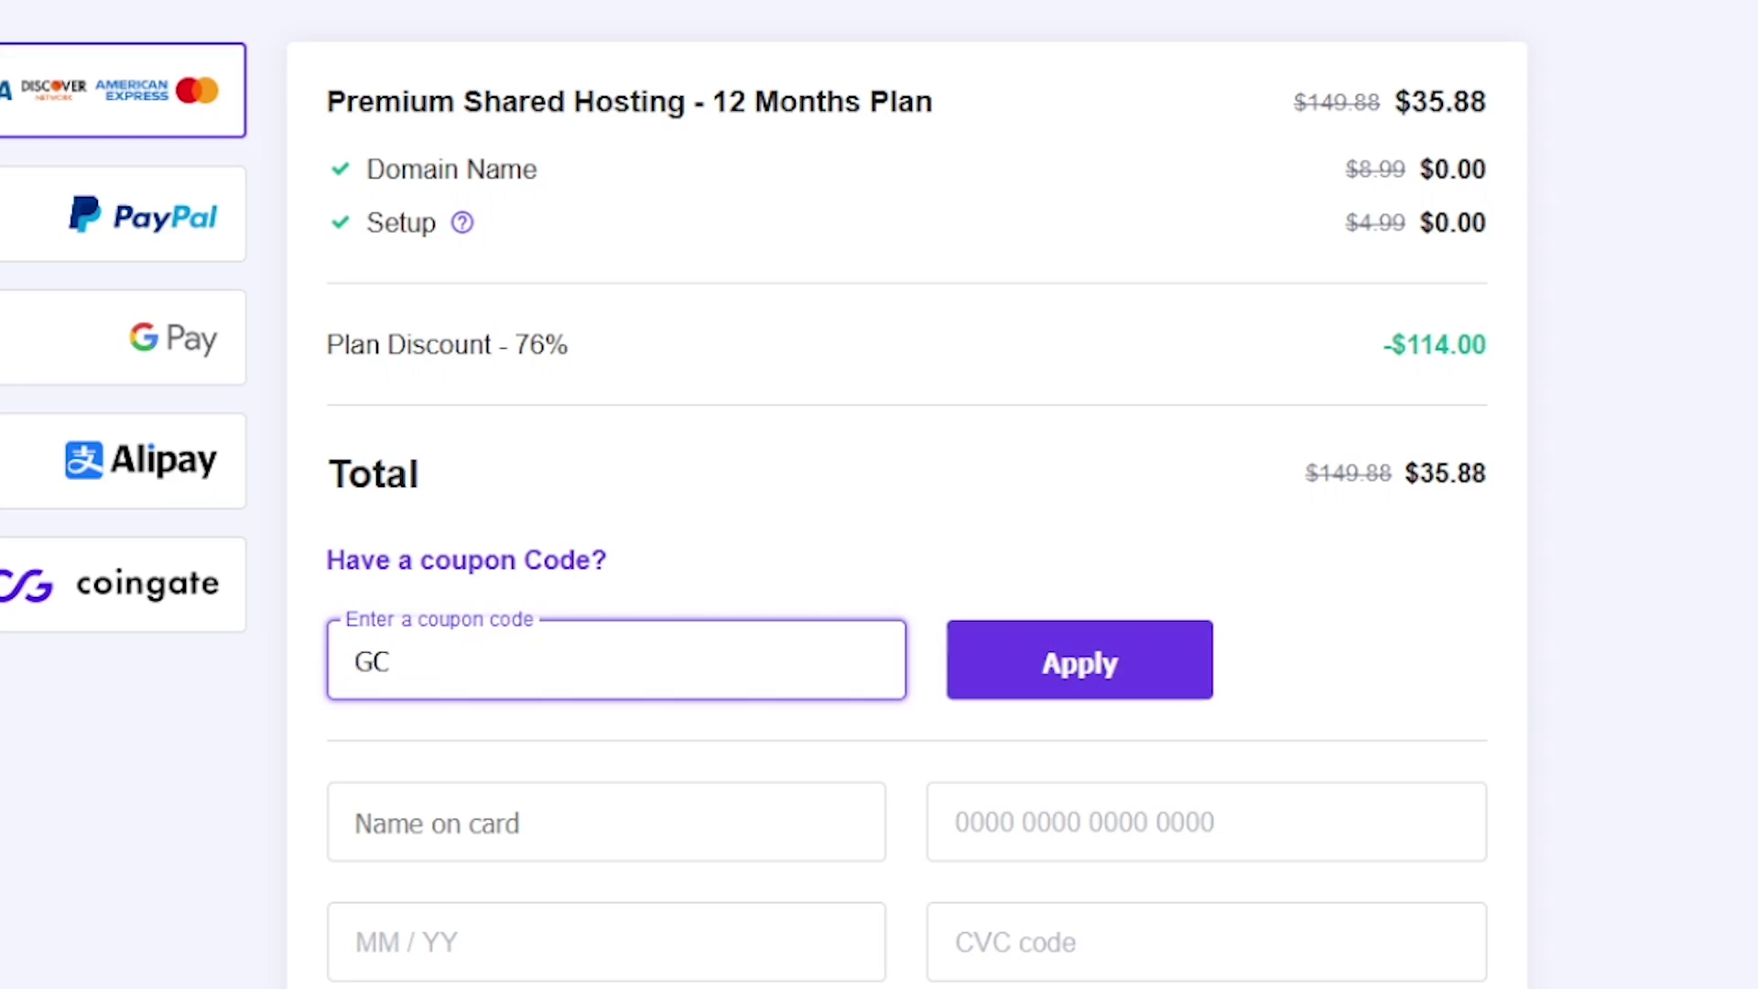
- Apply coupon code GC7 to the Premium Shared Hosting order, bringing the total to $33.37
{"action": "type", "text": "7"}
{"action": "left_click", "coordinate": [1080, 663]}
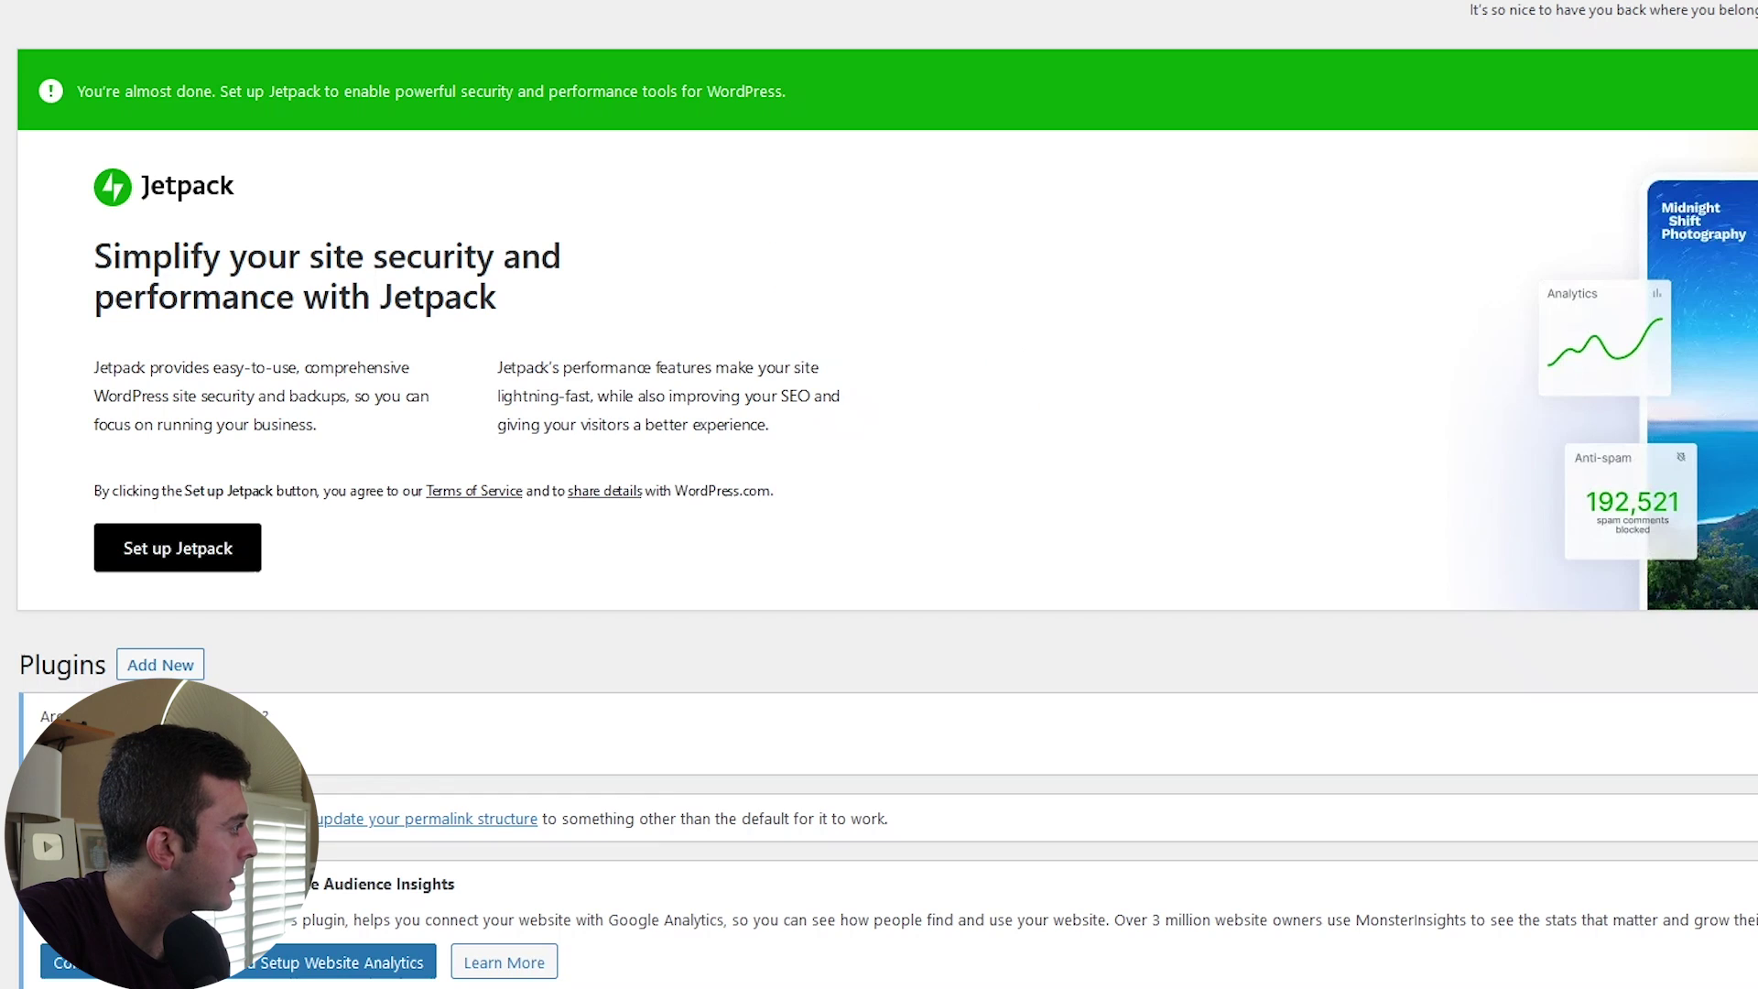
{"action": "scroll", "coordinate": [337, 743], "scroll_direction": "down", "scroll_amount": 6}
{"action": "scroll", "coordinate": [337, 744], "scroll_direction": "down", "scroll_amount": 4}
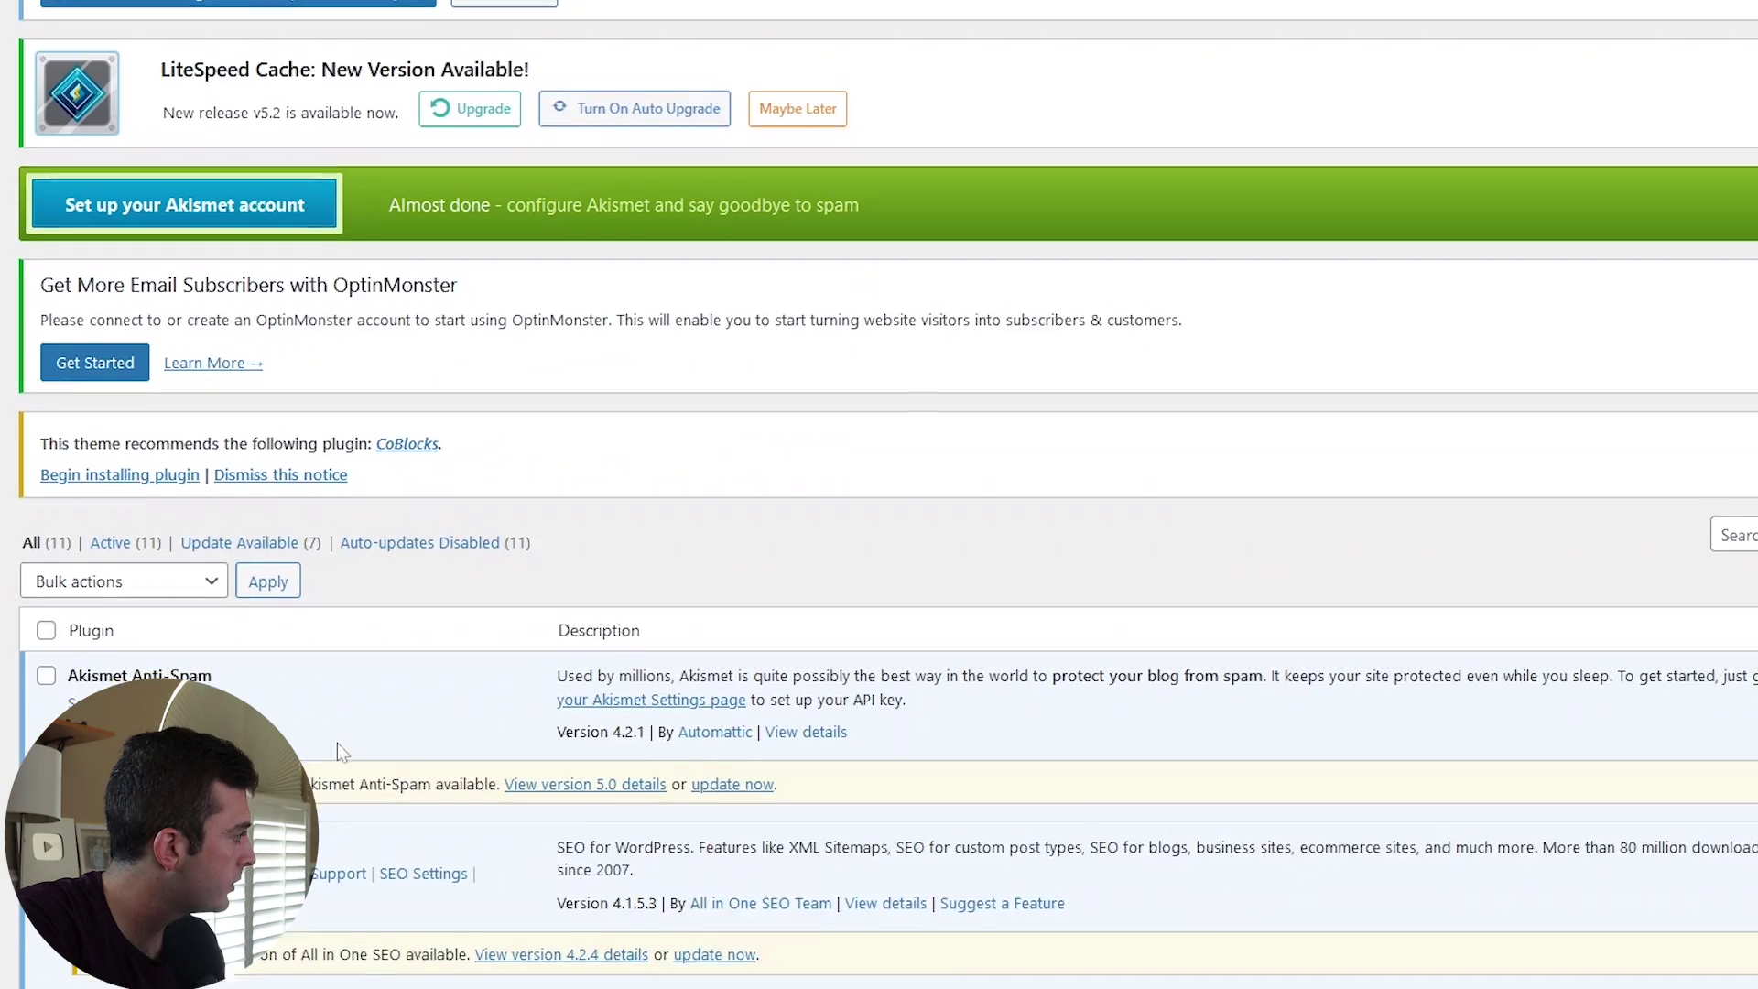
{"action": "scroll", "coordinate": [337, 746], "scroll_direction": "down", "scroll_amount": 6}
{"action": "scroll", "coordinate": [612, 907], "scroll_direction": "down", "scroll_amount": 6}
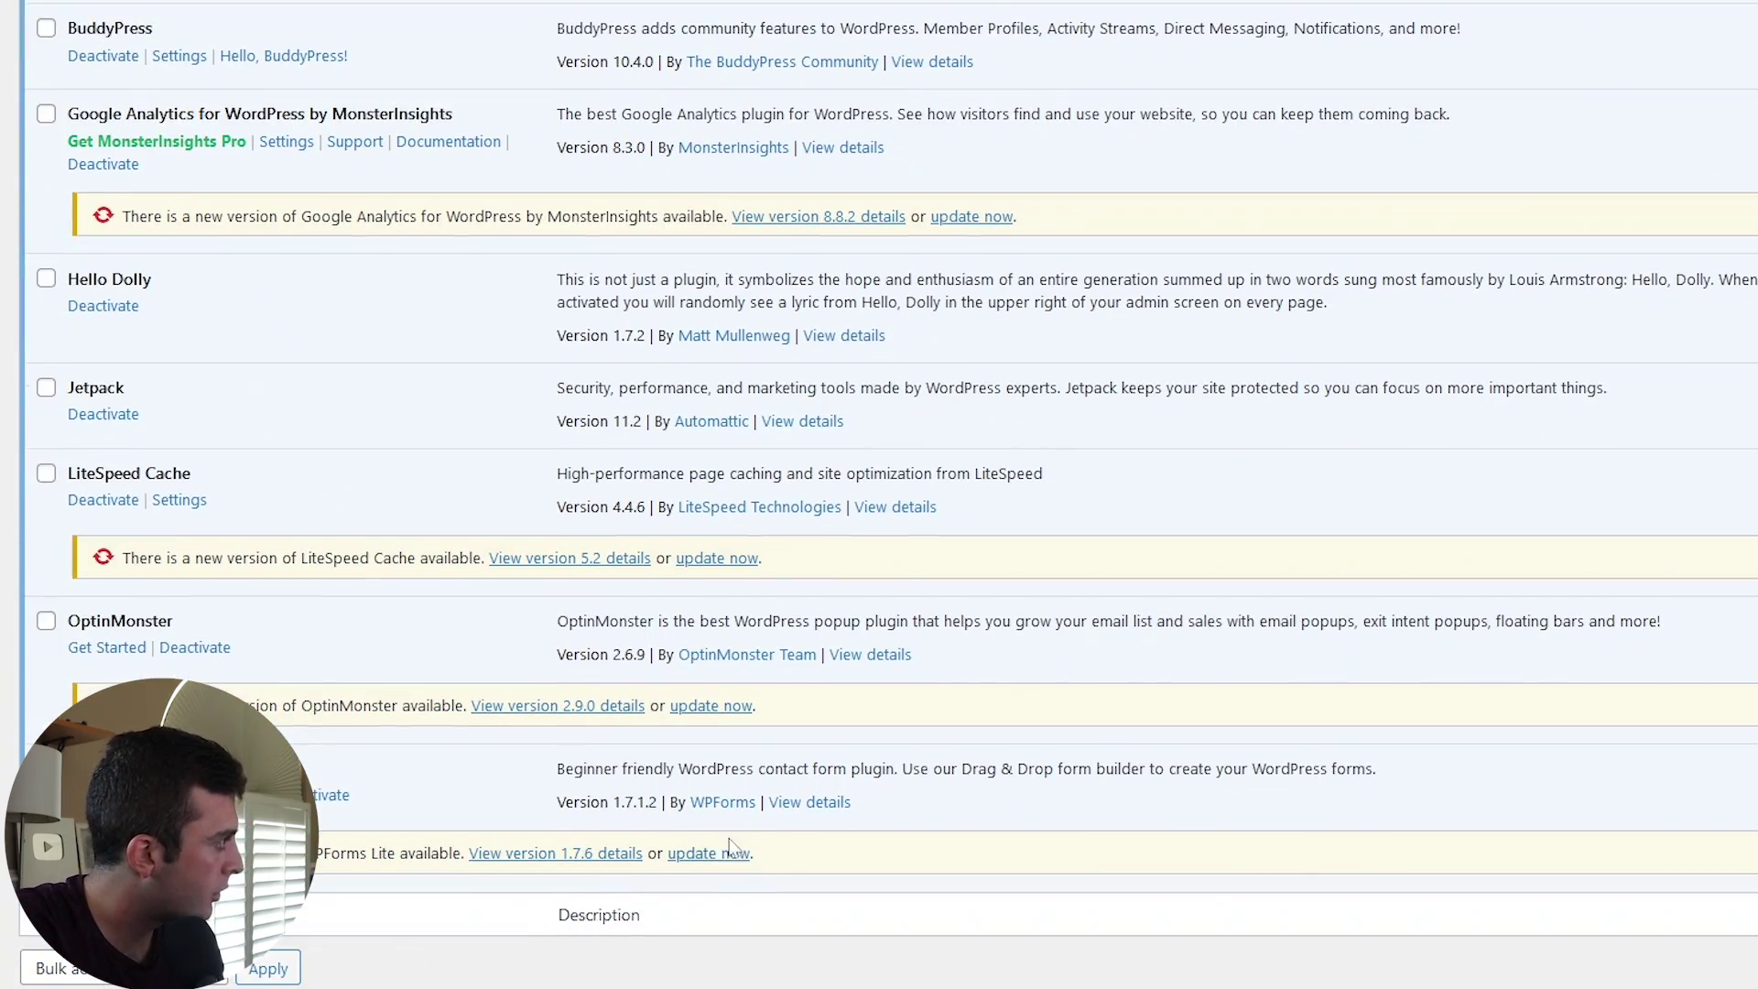
{"action": "scroll", "coordinate": [1456, 920], "scroll_direction": "up", "scroll_amount": 10}
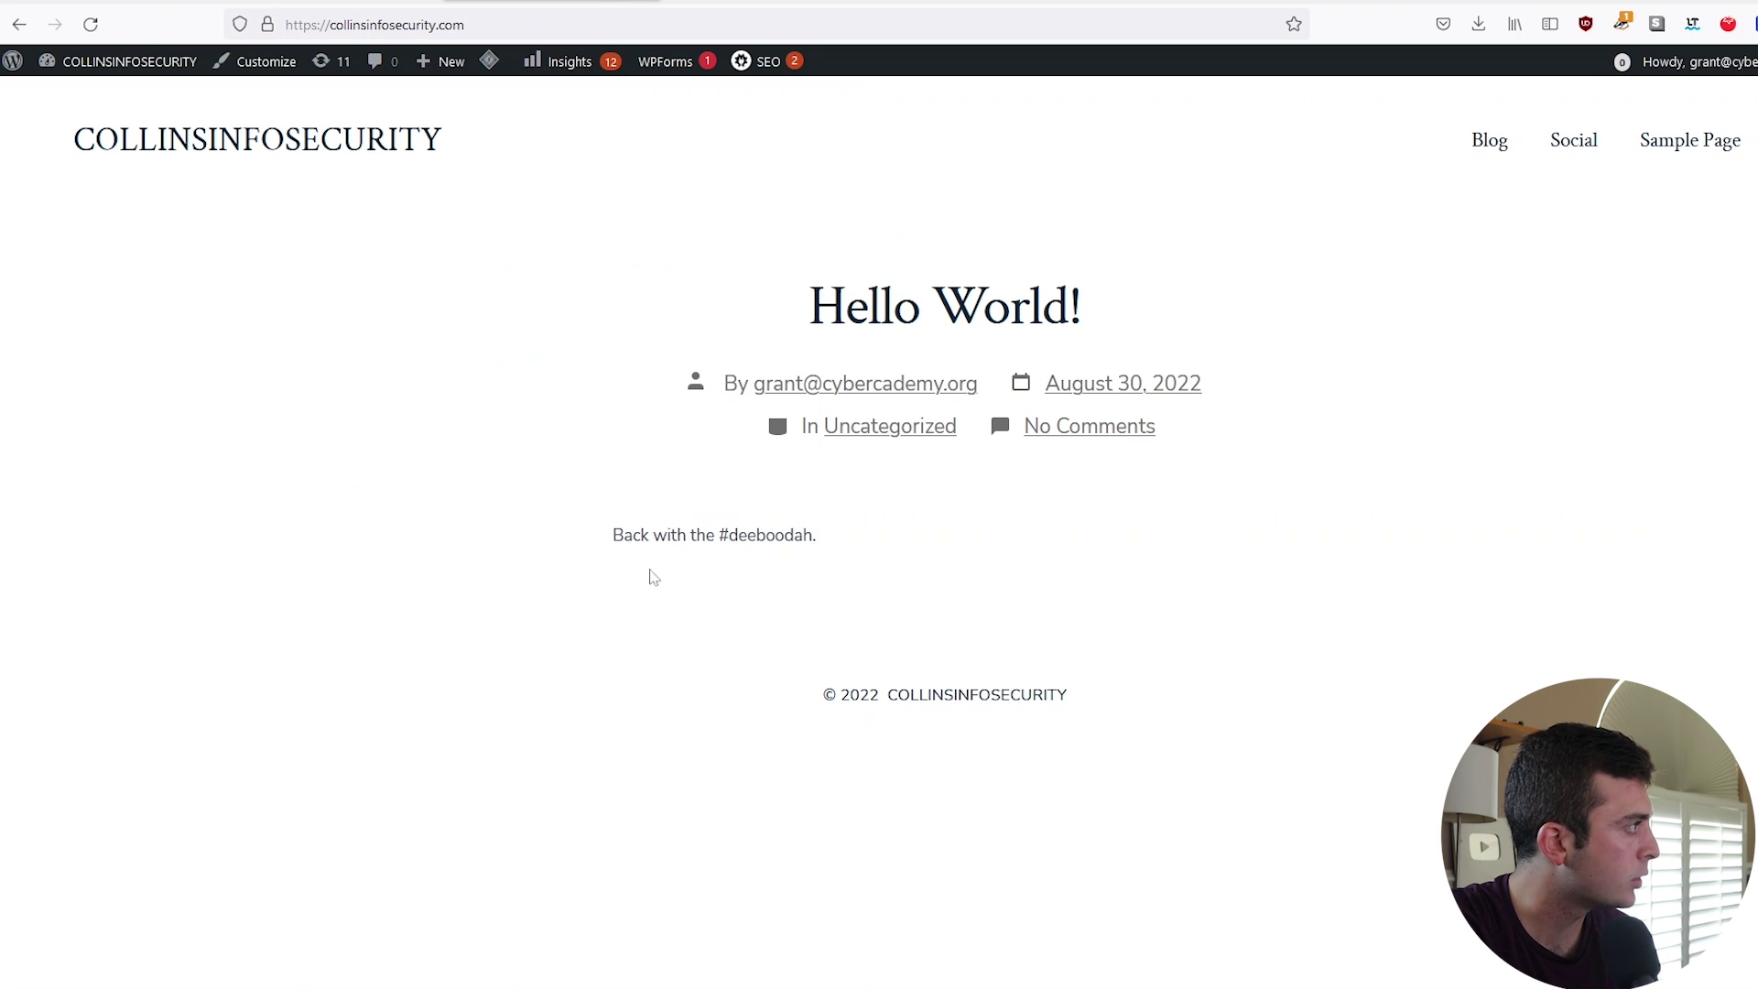
- Inspect the homepage's Debugger sources, expanding wp-content > plugins to list buddypress and google-analytics-for-wordpress
{"action": "right_click", "coordinate": [459, 559]}
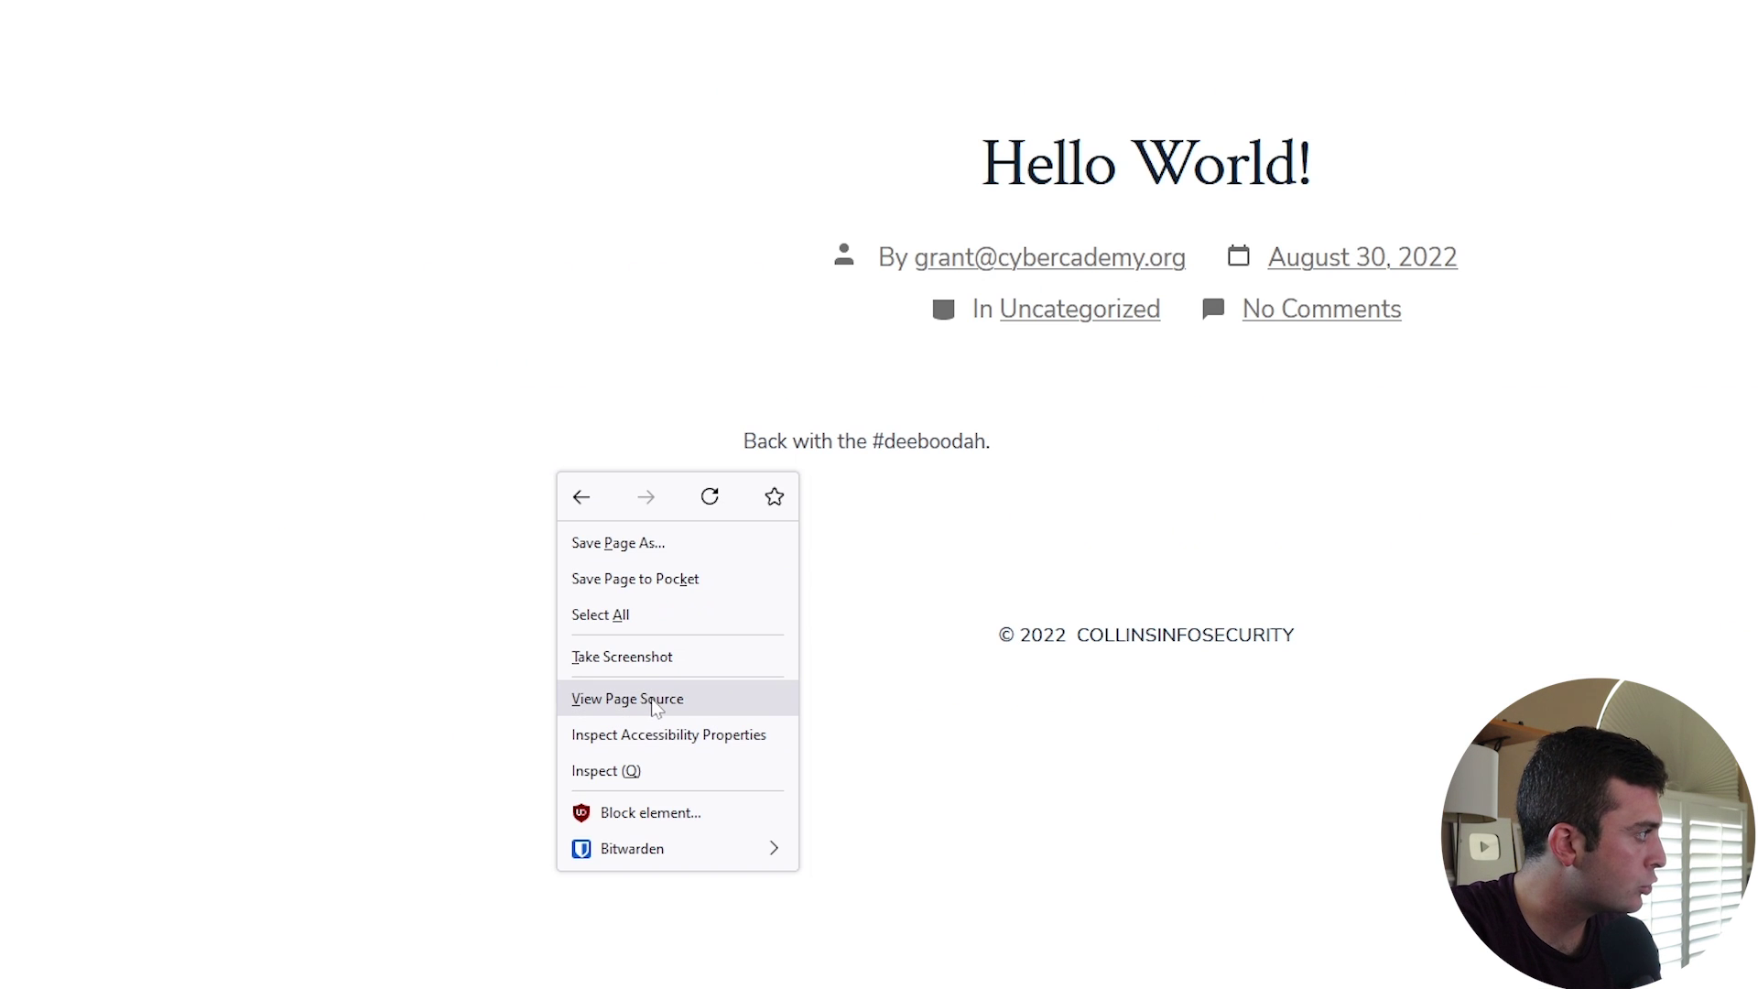
{"action": "left_click", "coordinate": [660, 770]}
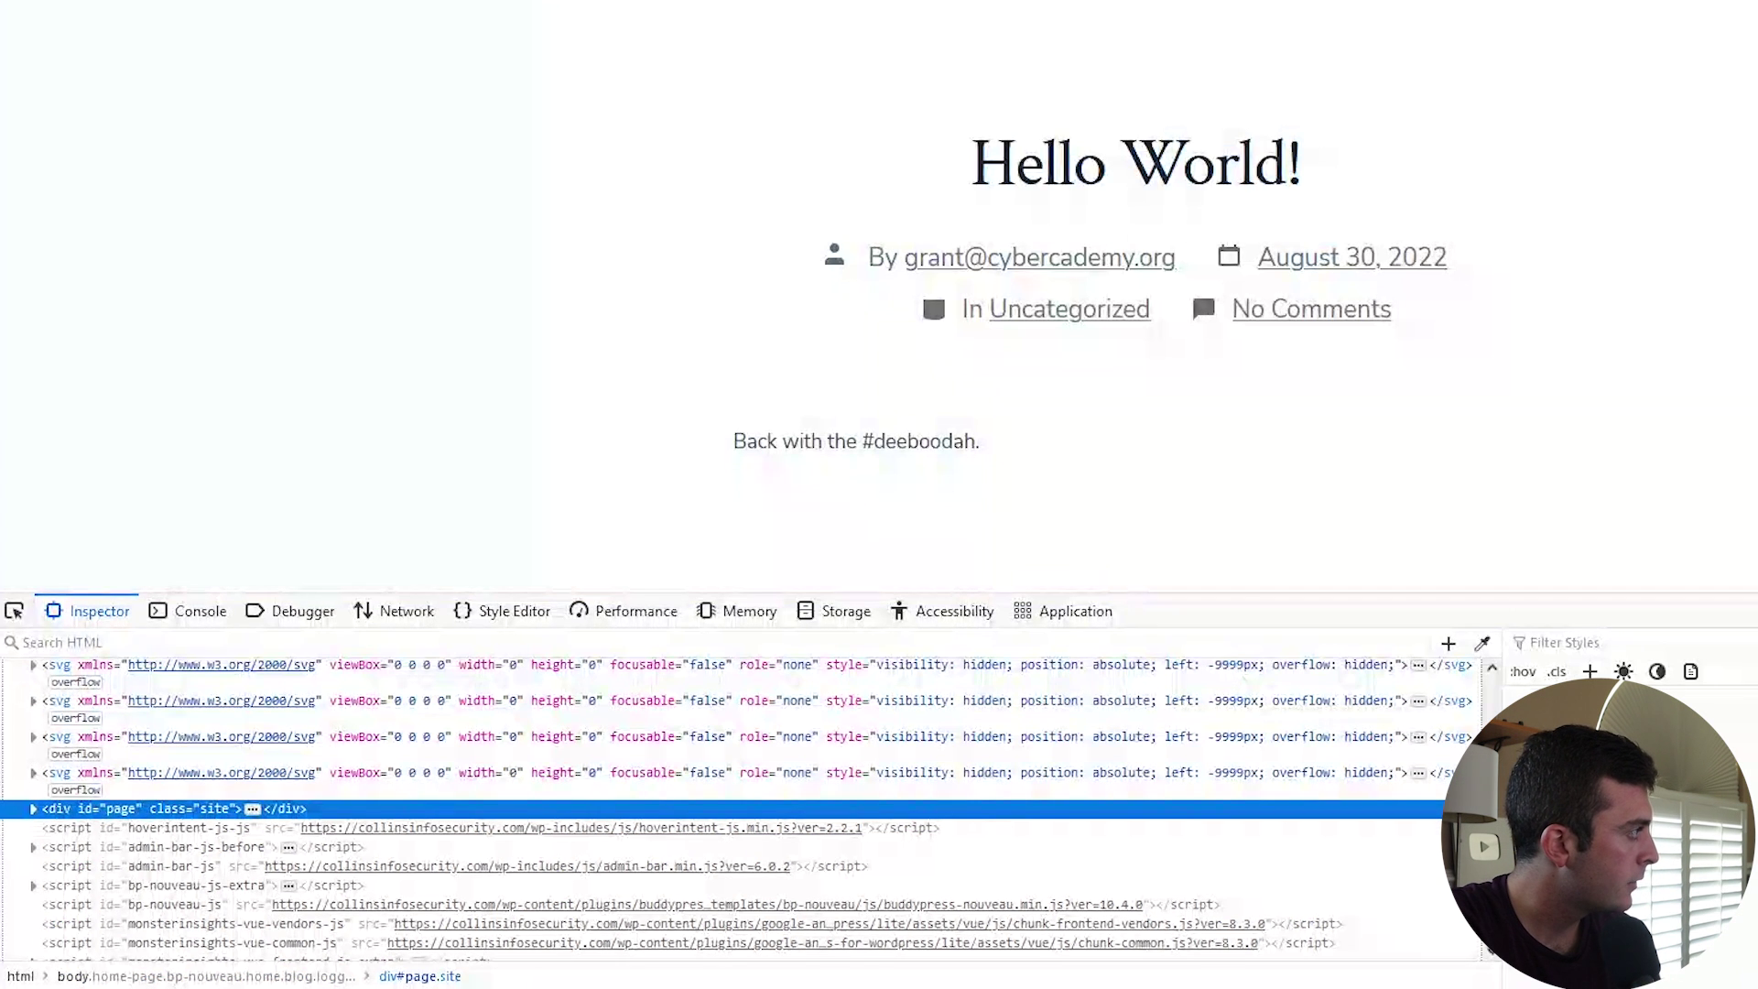
{"action": "left_click", "coordinate": [297, 611]}
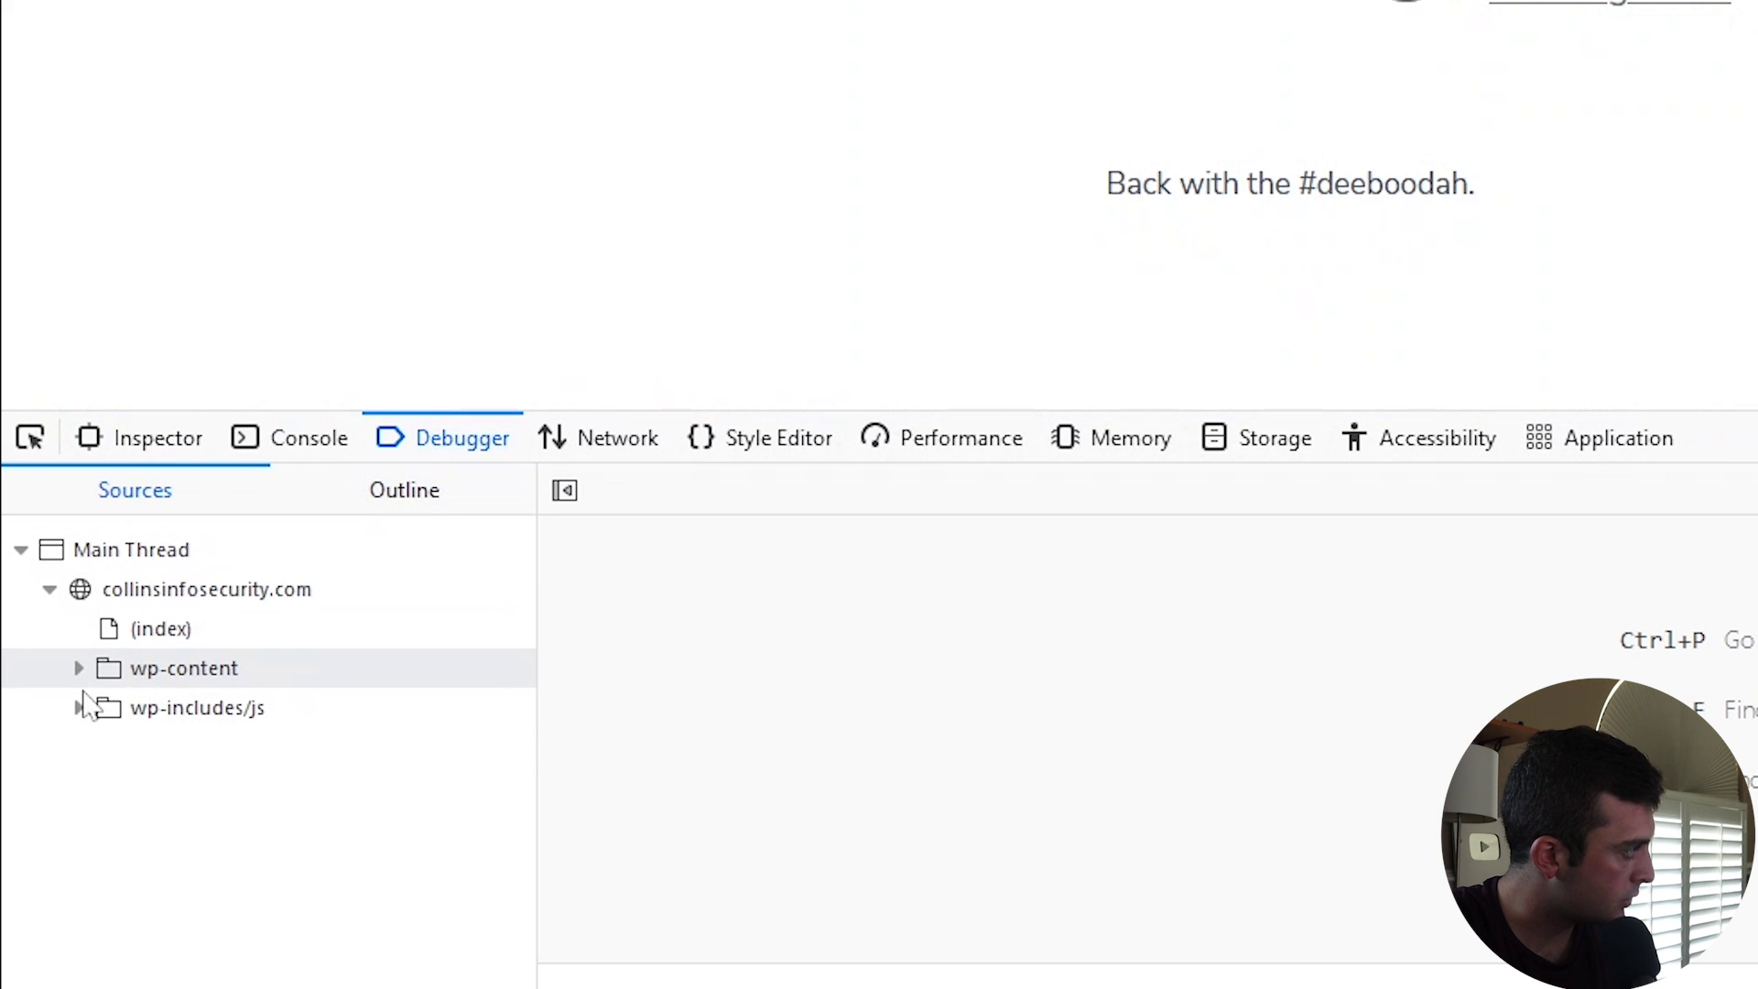
{"action": "left_click", "coordinate": [78, 667]}
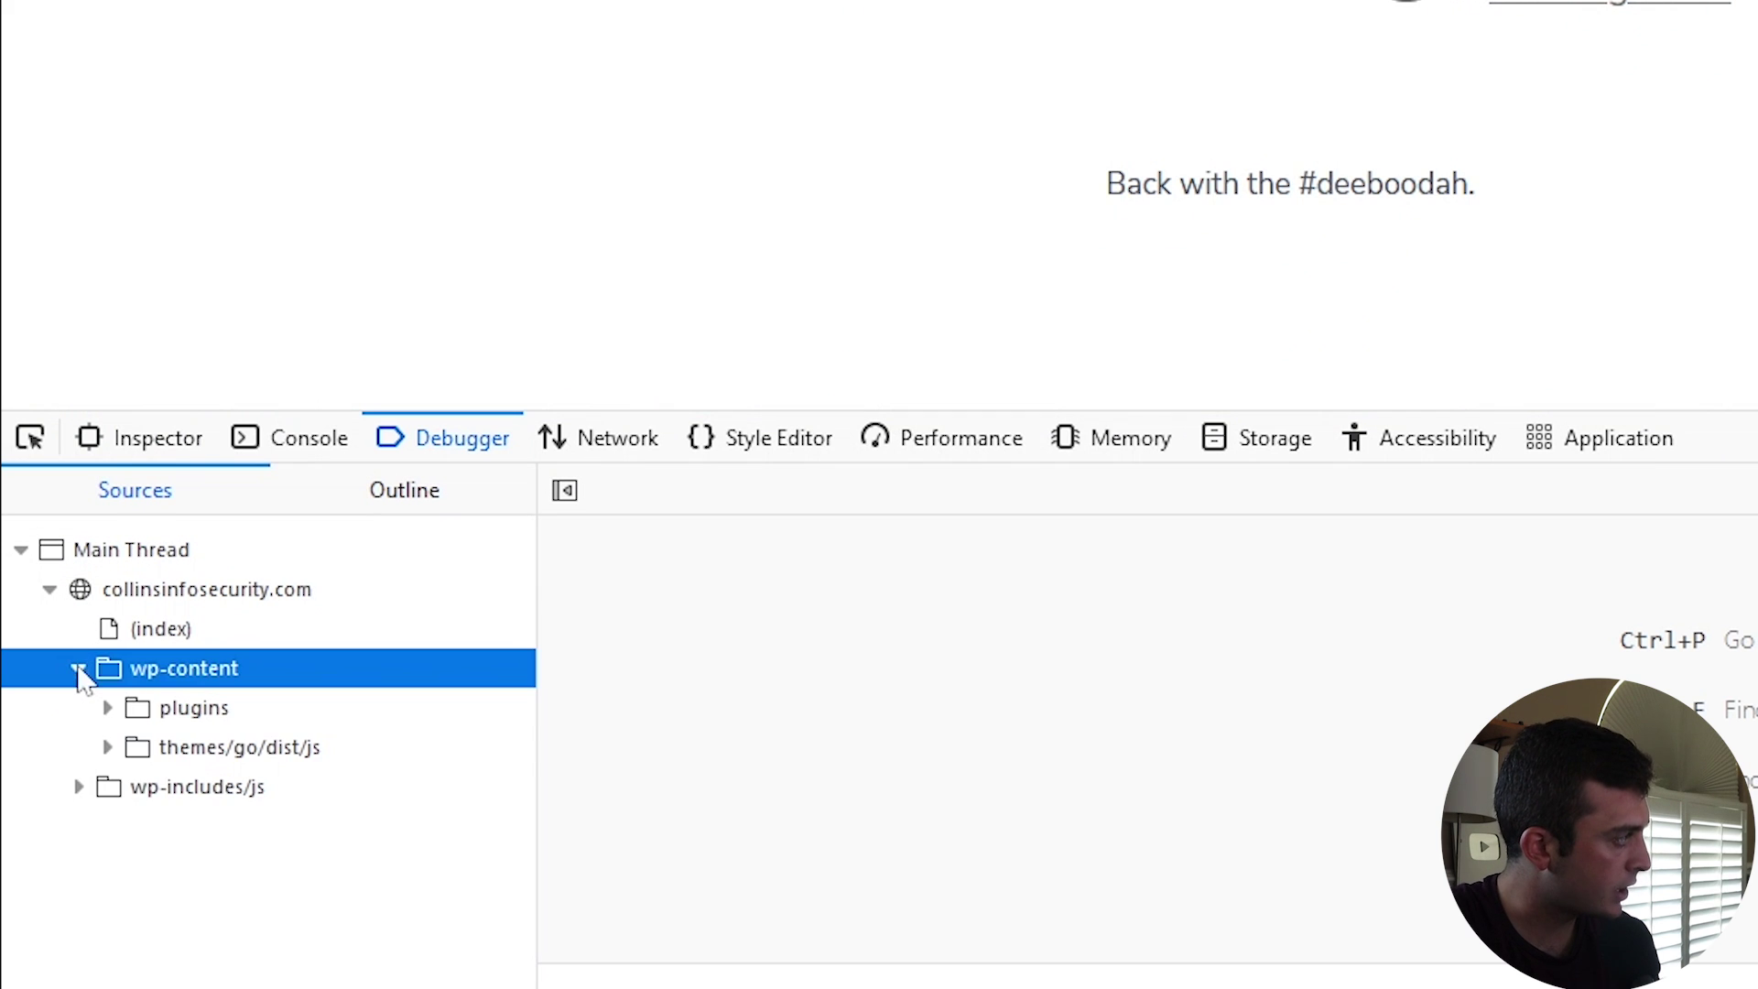
{"action": "left_click", "coordinate": [151, 711]}
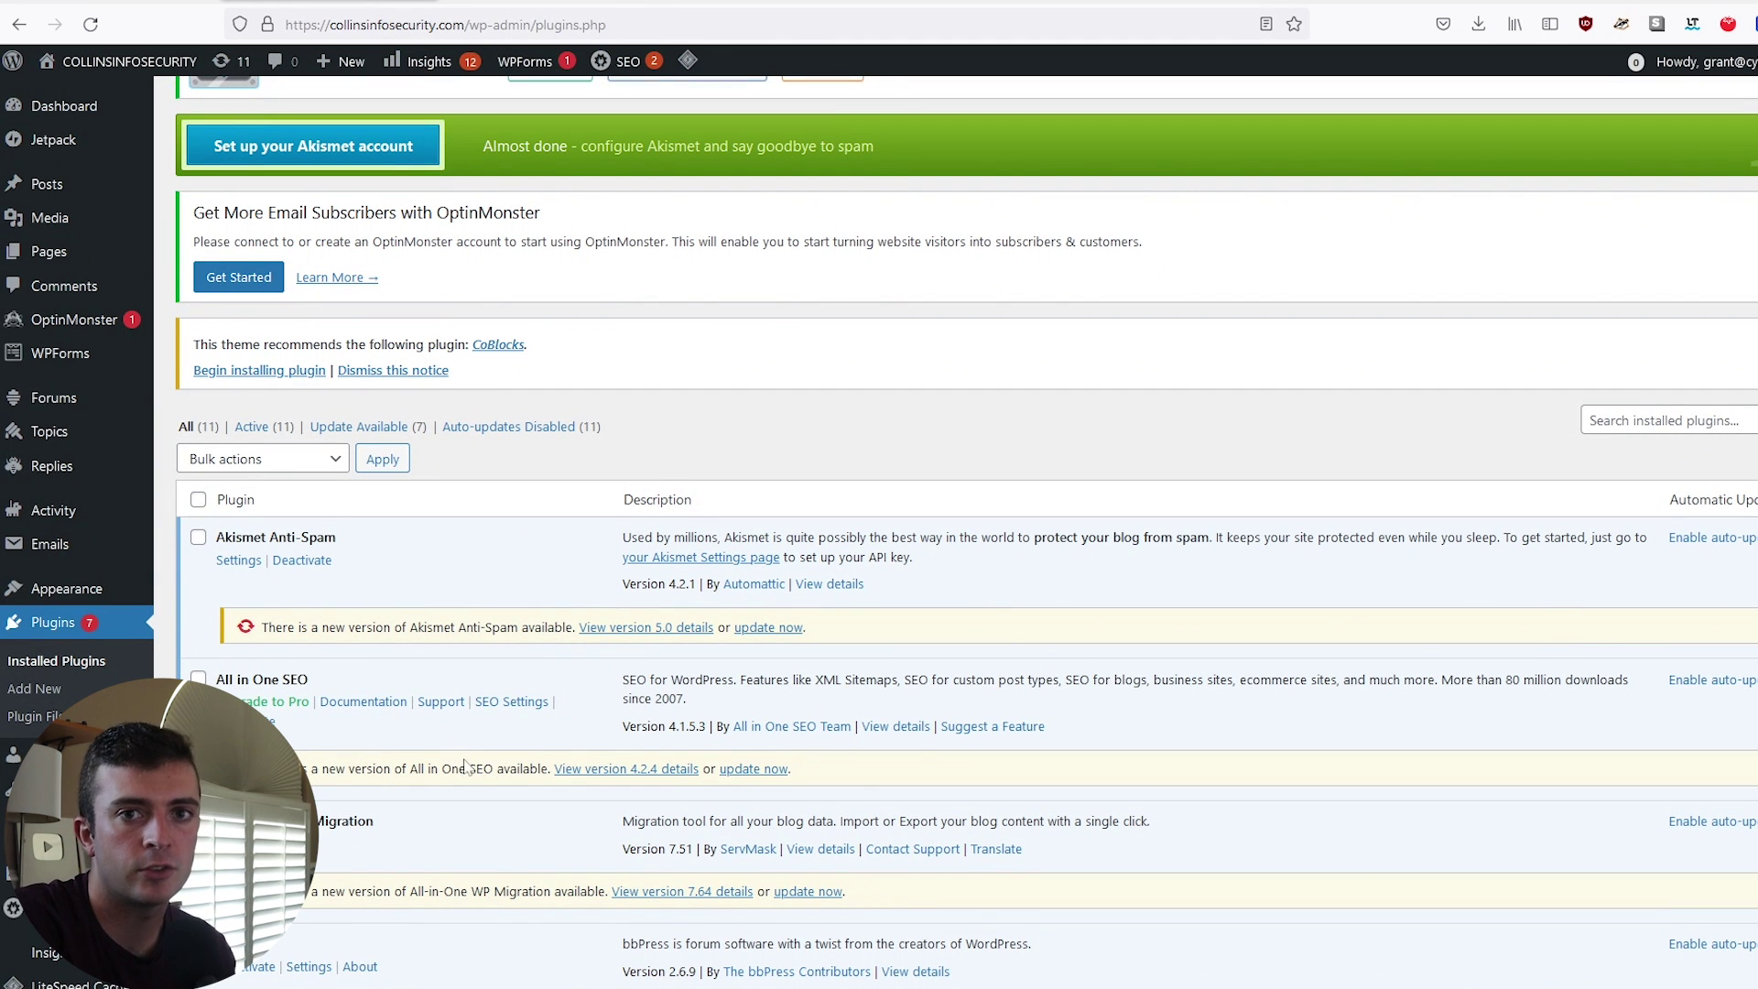
{"action": "mouse_move", "coordinate": [54, 431]}
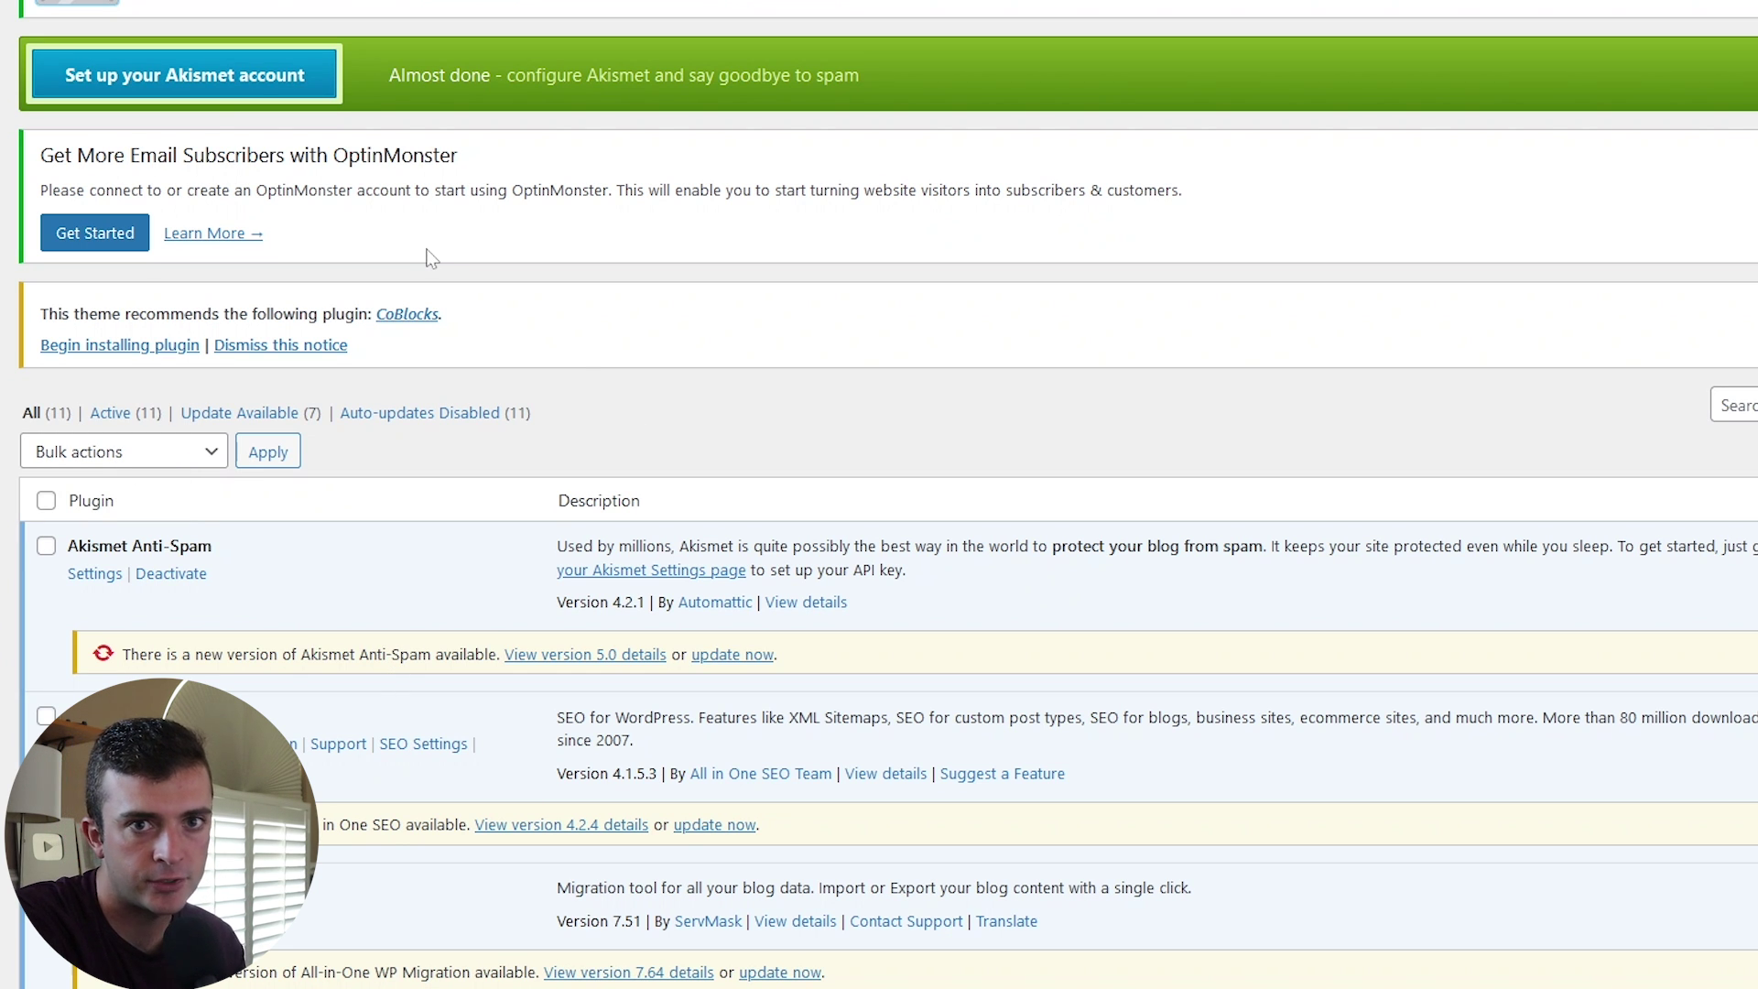
{"action": "scroll", "coordinate": [683, 796], "scroll_direction": "down", "scroll_amount": 5}
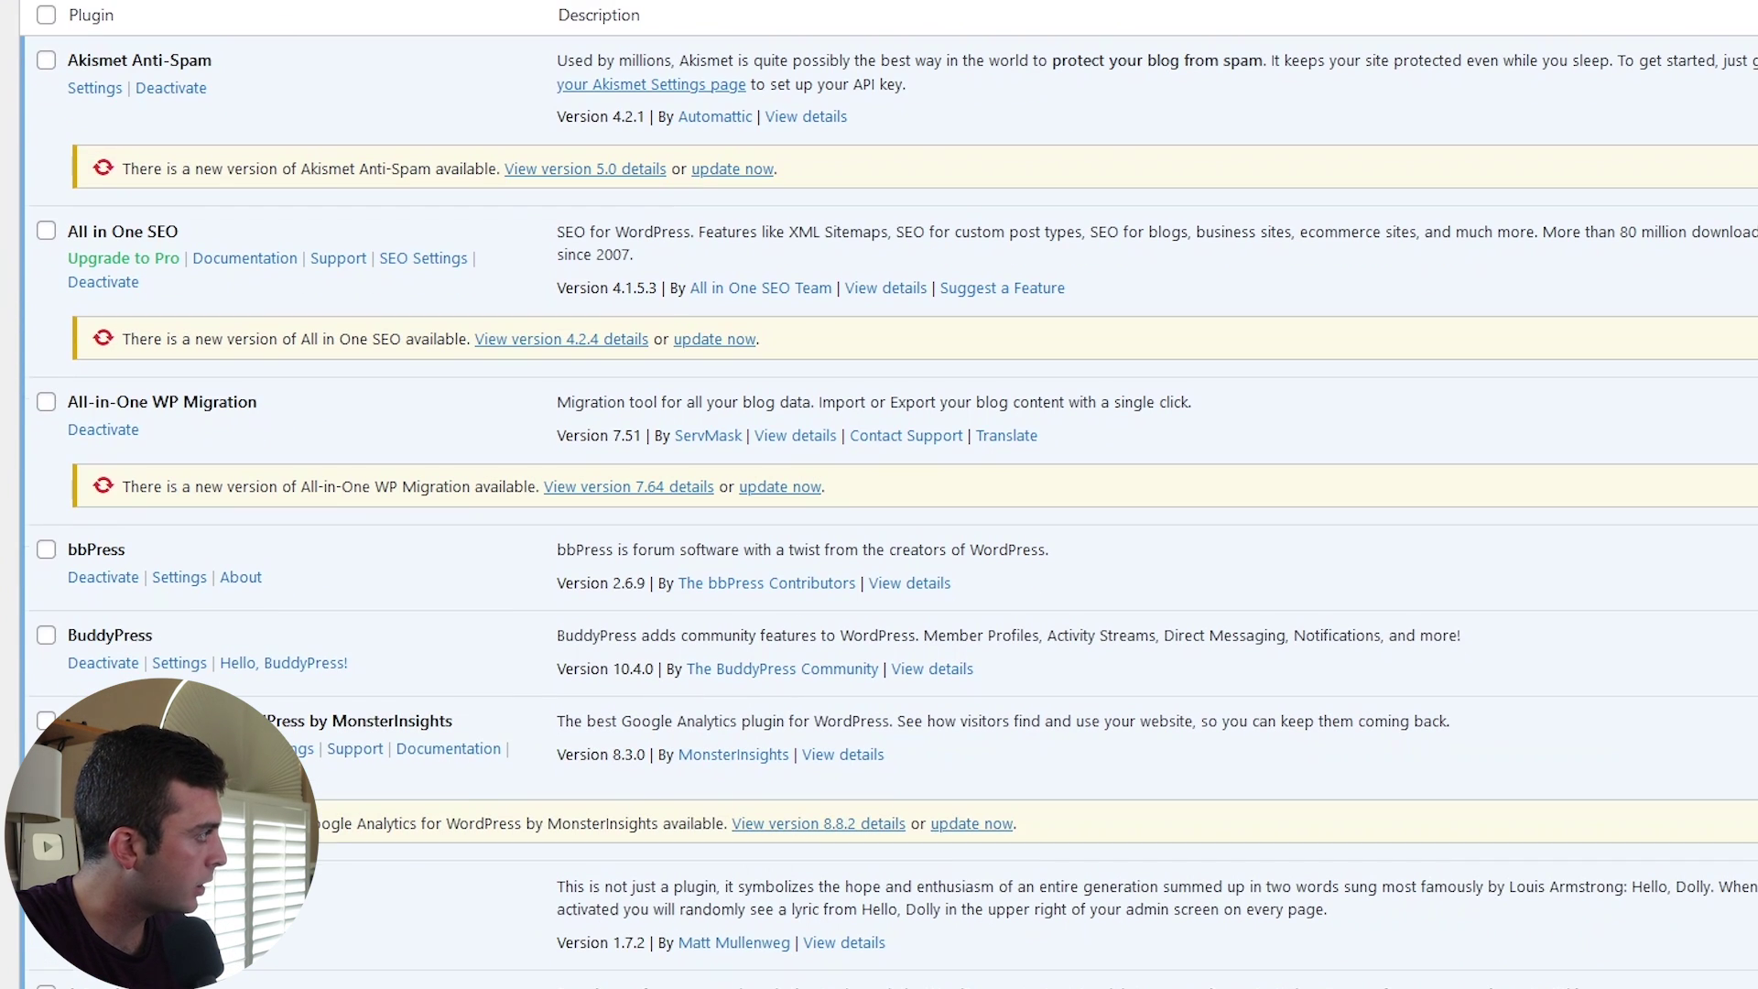
{"action": "scroll", "coordinate": [1448, 827], "scroll_direction": "down", "scroll_amount": 1}
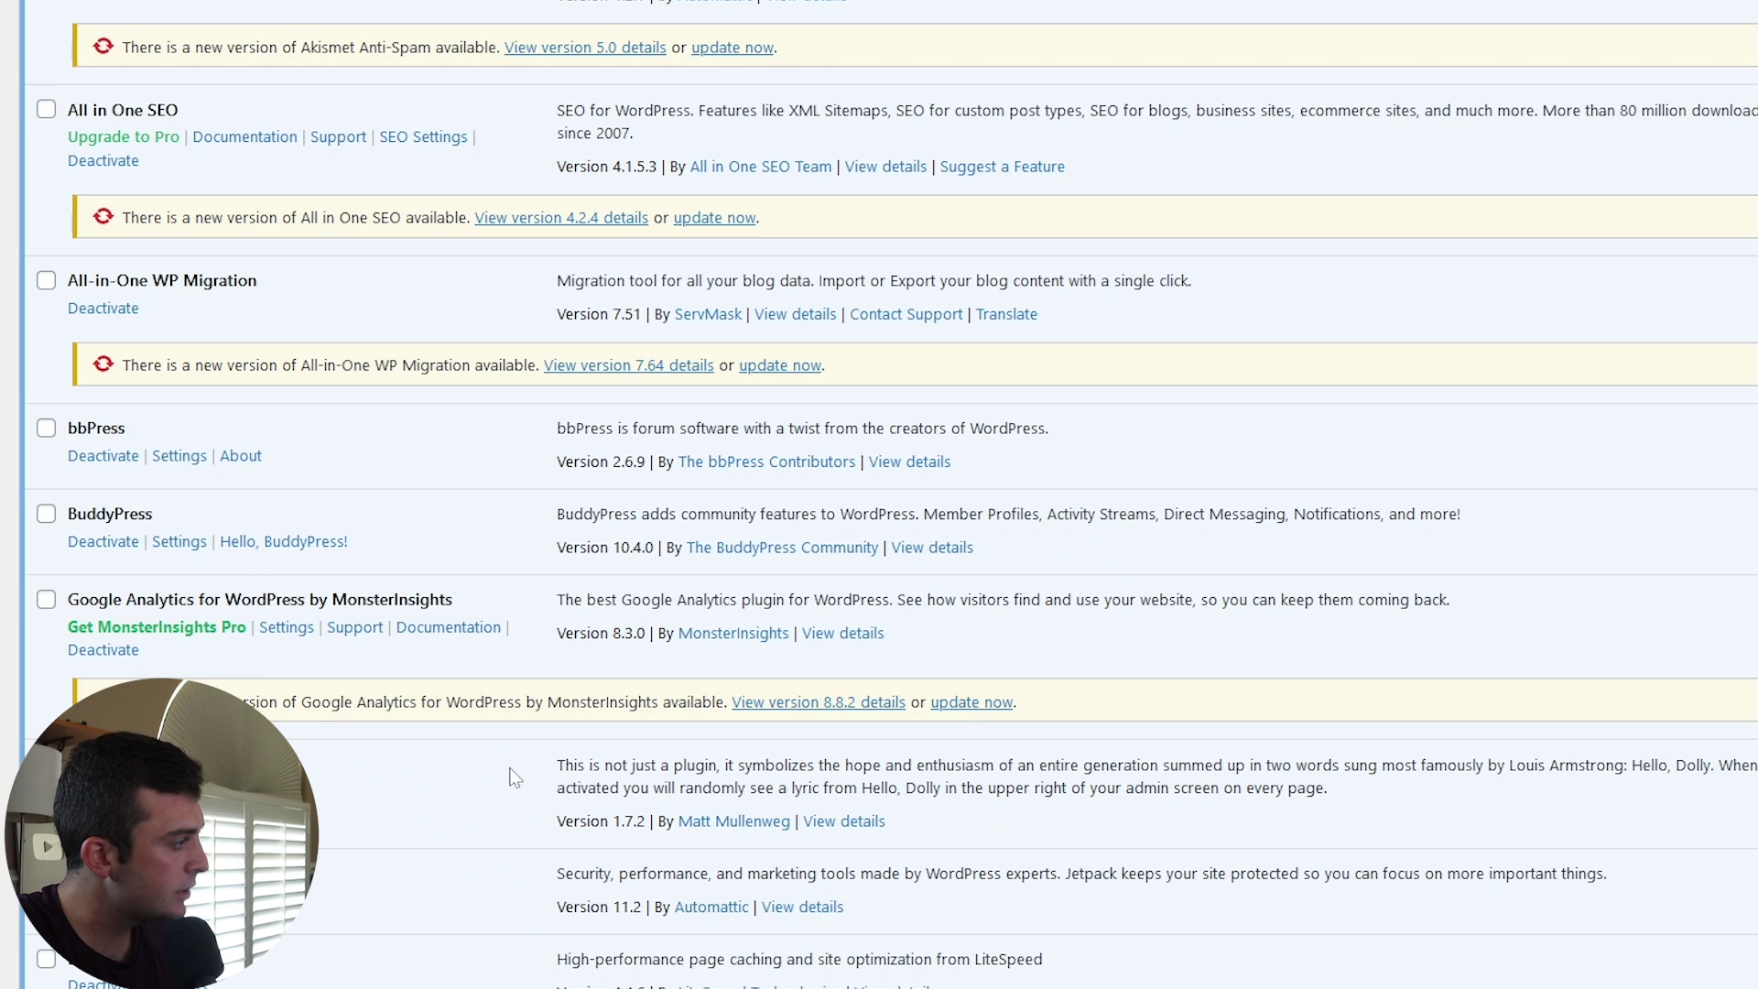
{"action": "scroll", "coordinate": [513, 776], "scroll_direction": "up", "scroll_amount": 6}
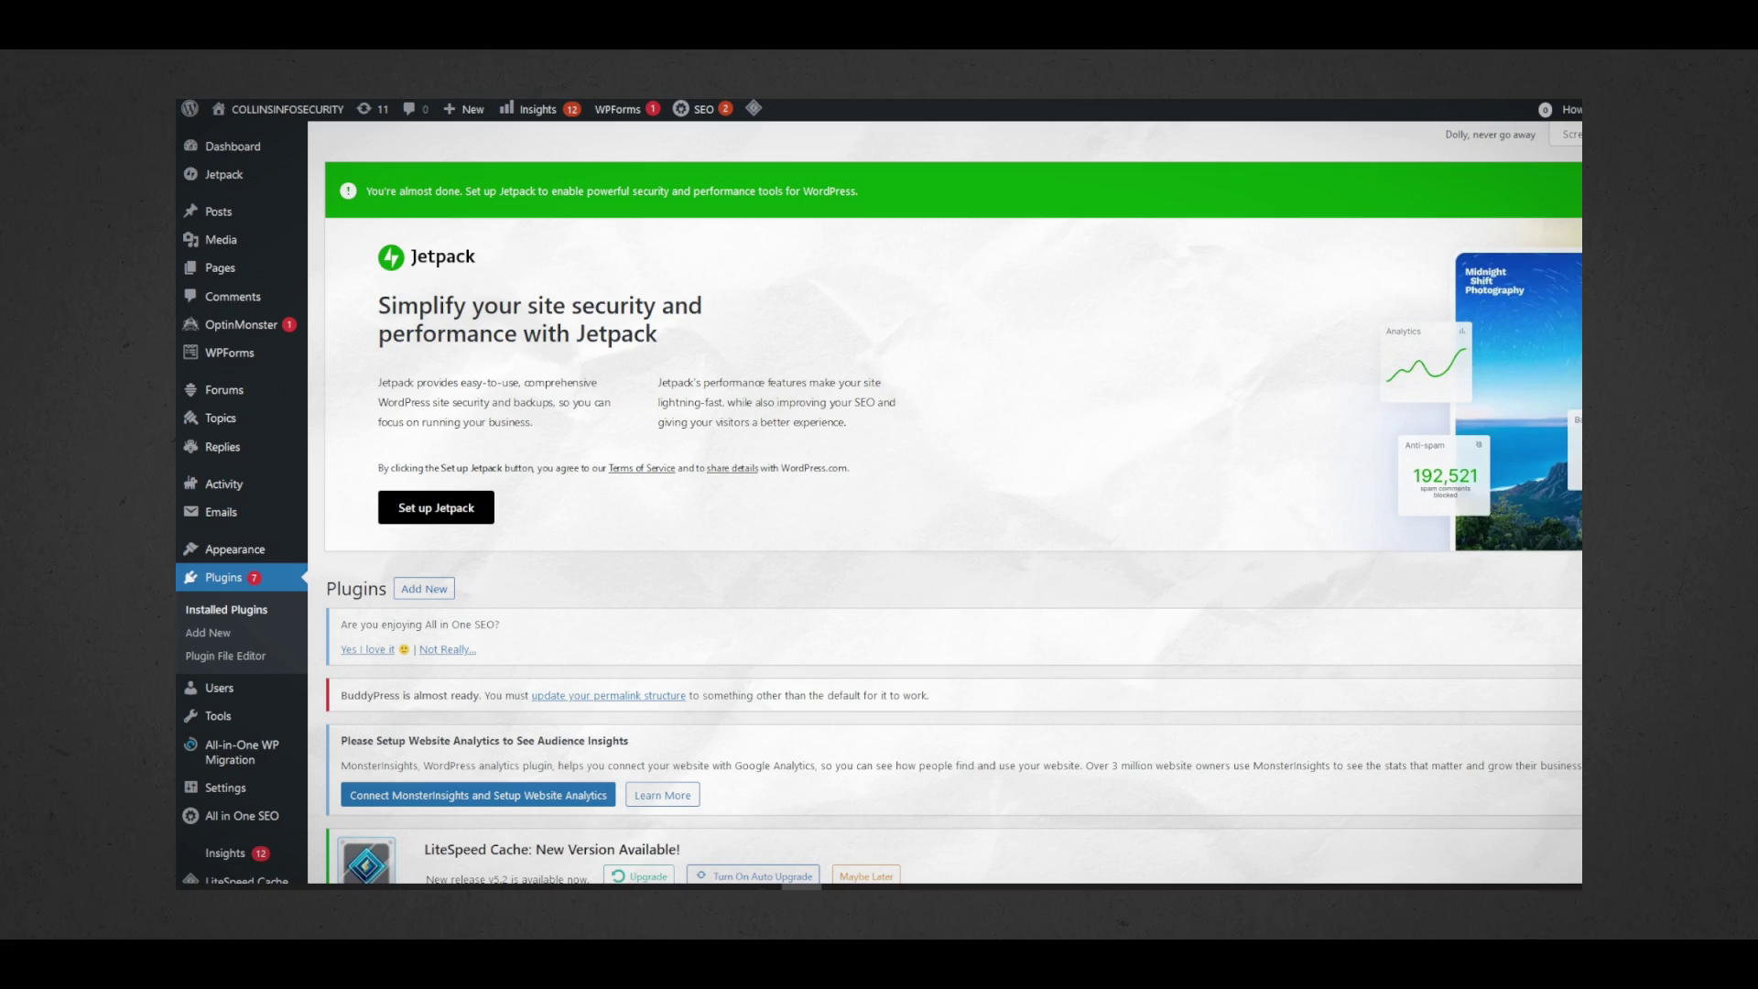
- Install the Classic Editor plugin from the Add Plugins page
{"action": "scroll", "coordinate": [1376, 564], "scroll_direction": "down", "scroll_amount": 10}
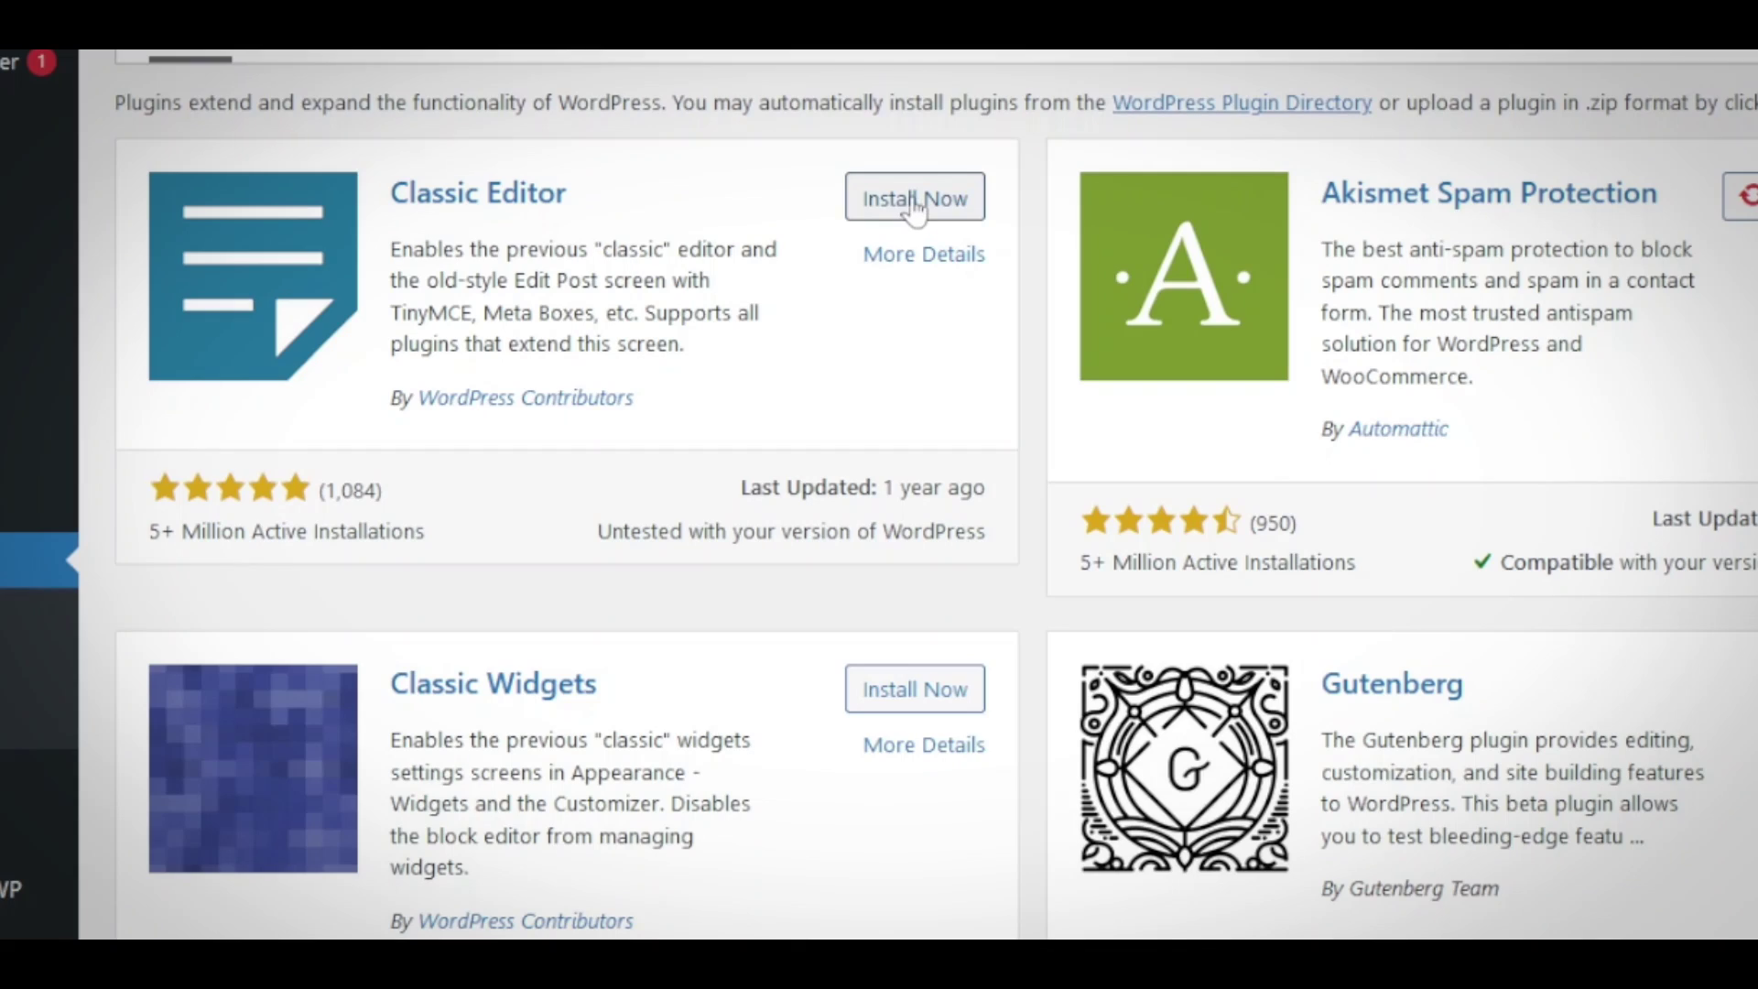
{"action": "left_click", "coordinate": [915, 204]}
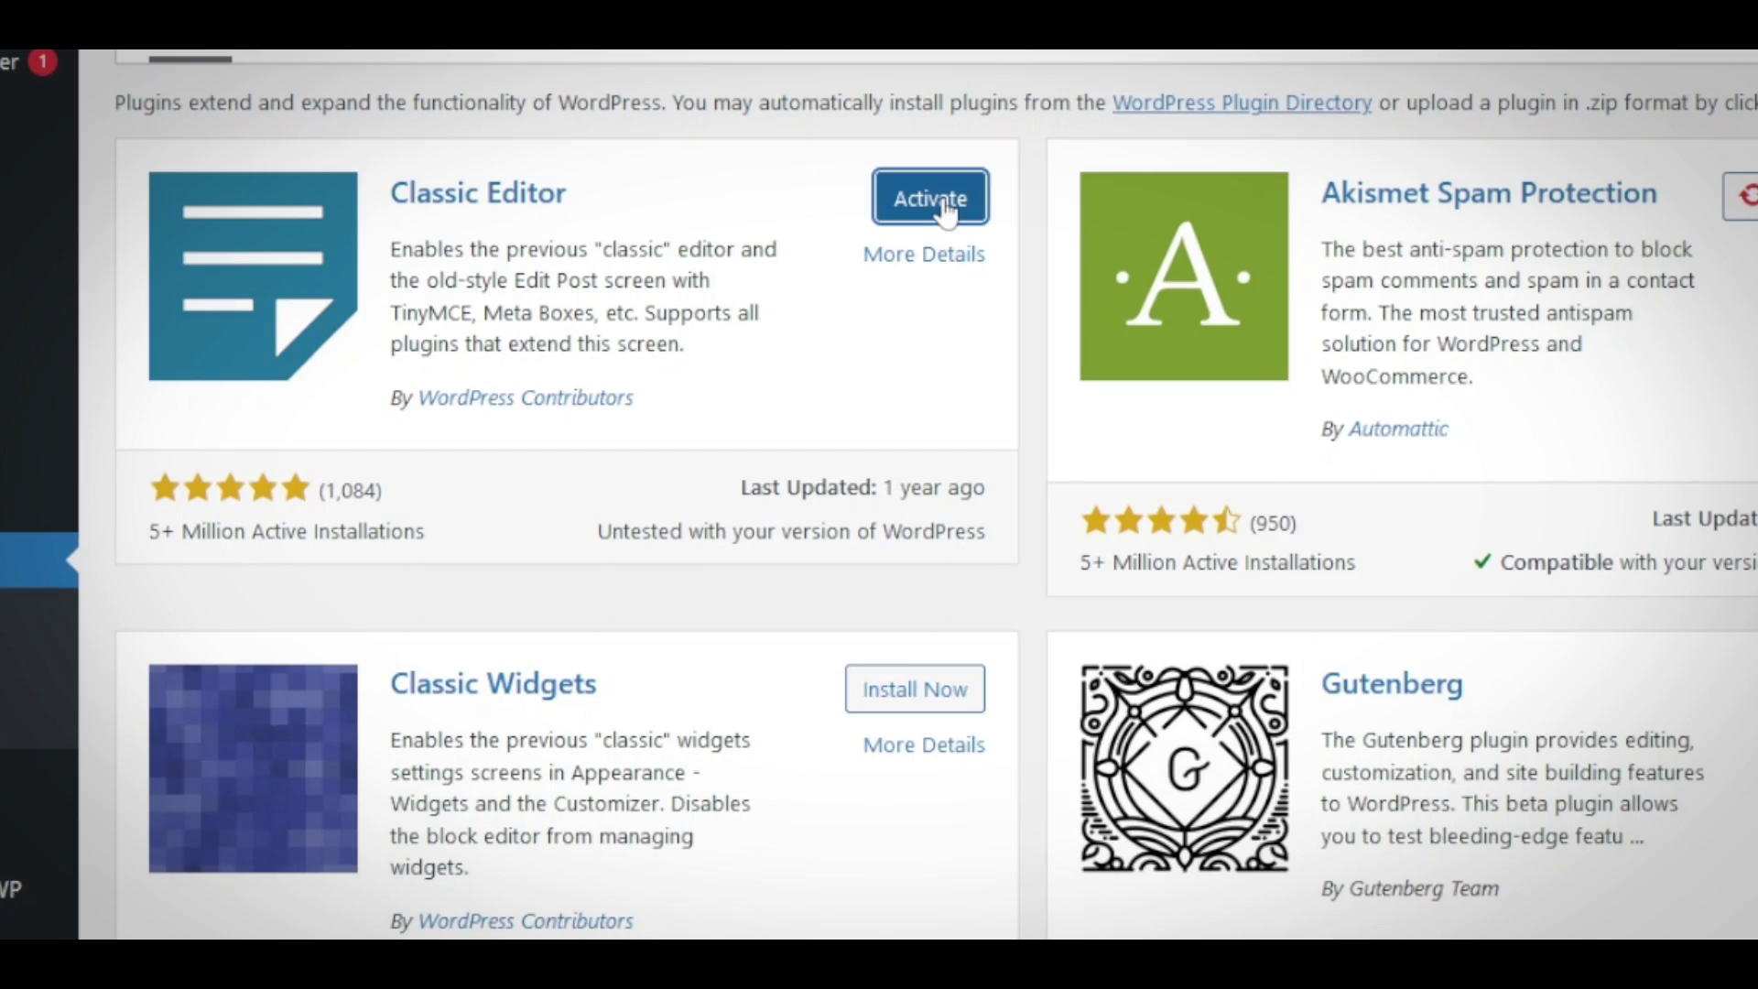
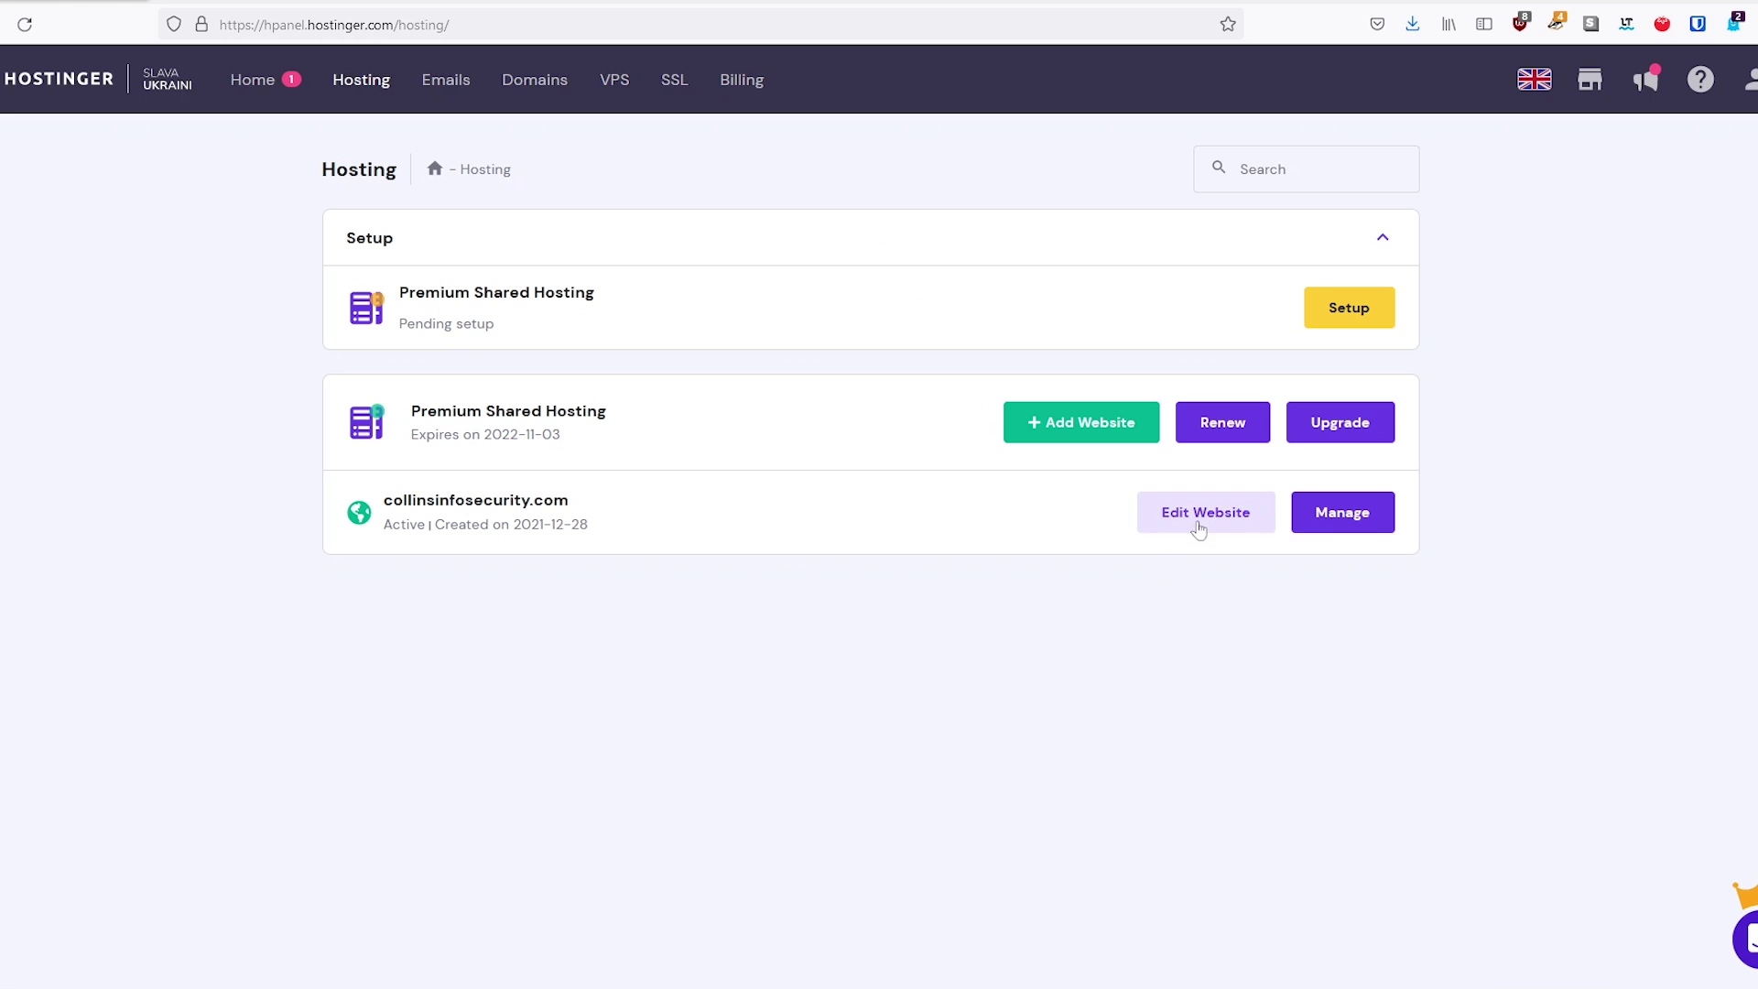
- Open the Hostinger WordPress dashboard for collinsinfosecurity.com
{"action": "left_click", "coordinate": [1199, 527]}
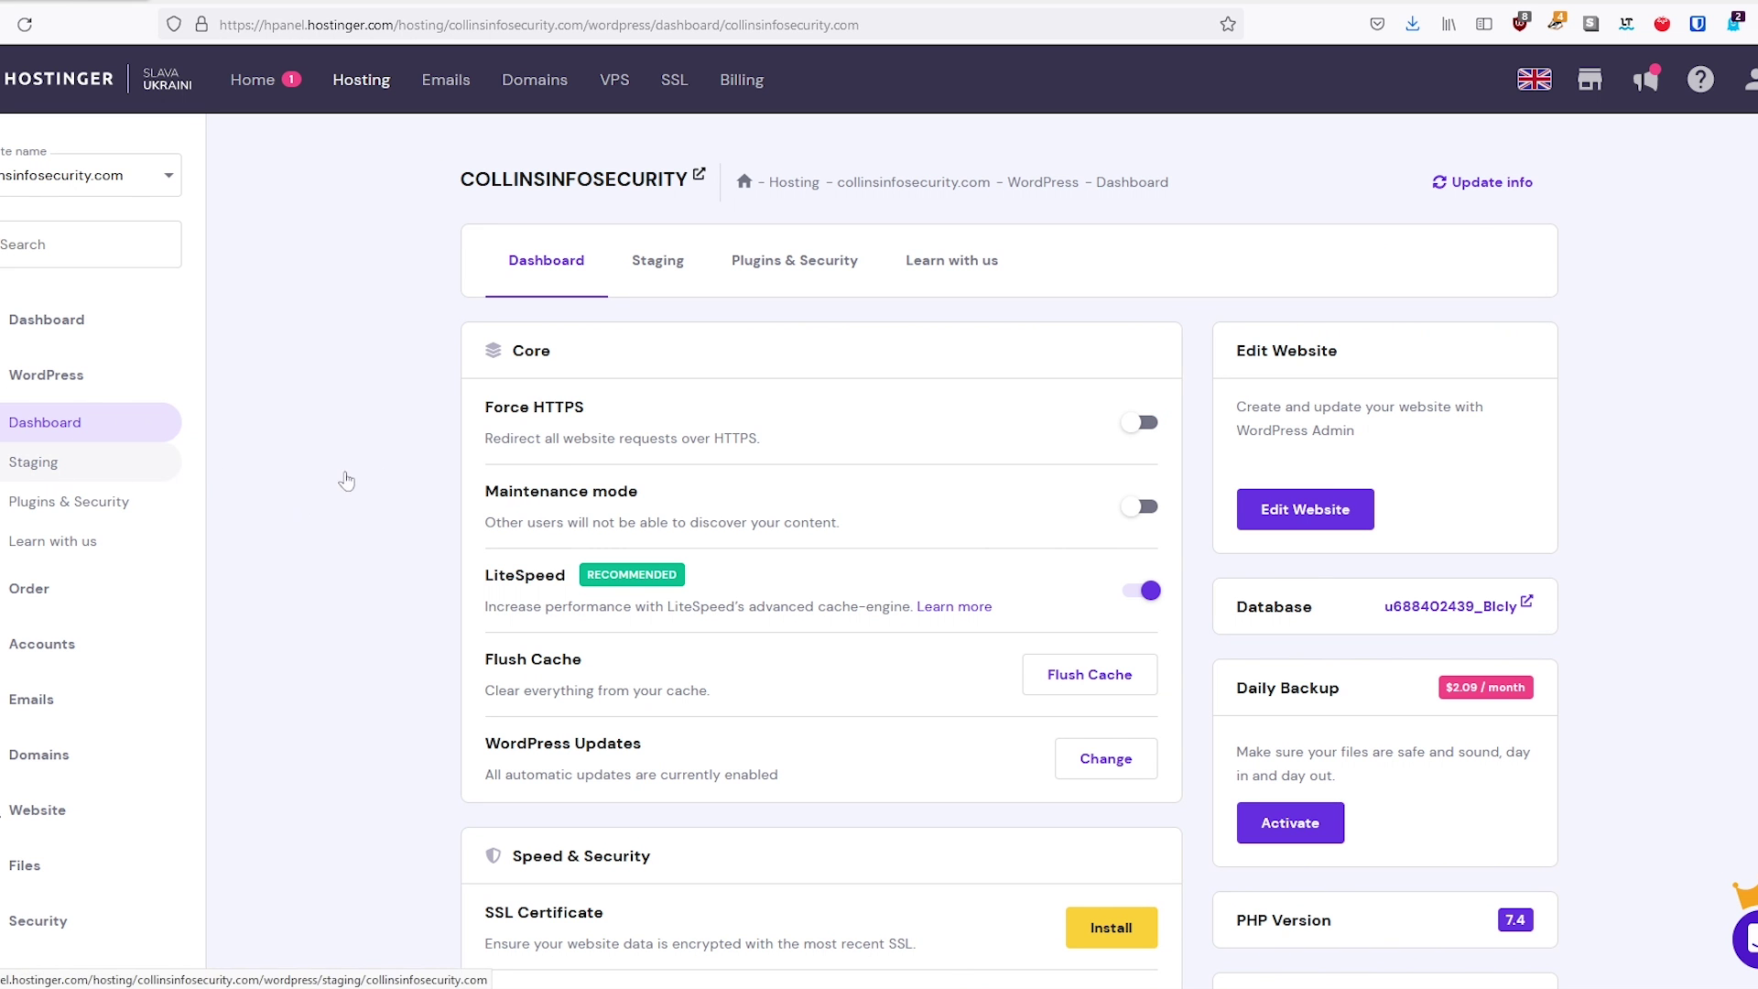
- Scroll down to Security and run the Malware Scanner check, confirming nothing was found
{"action": "scroll", "coordinate": [381, 475], "scroll_direction": "down", "scroll_amount": 3}
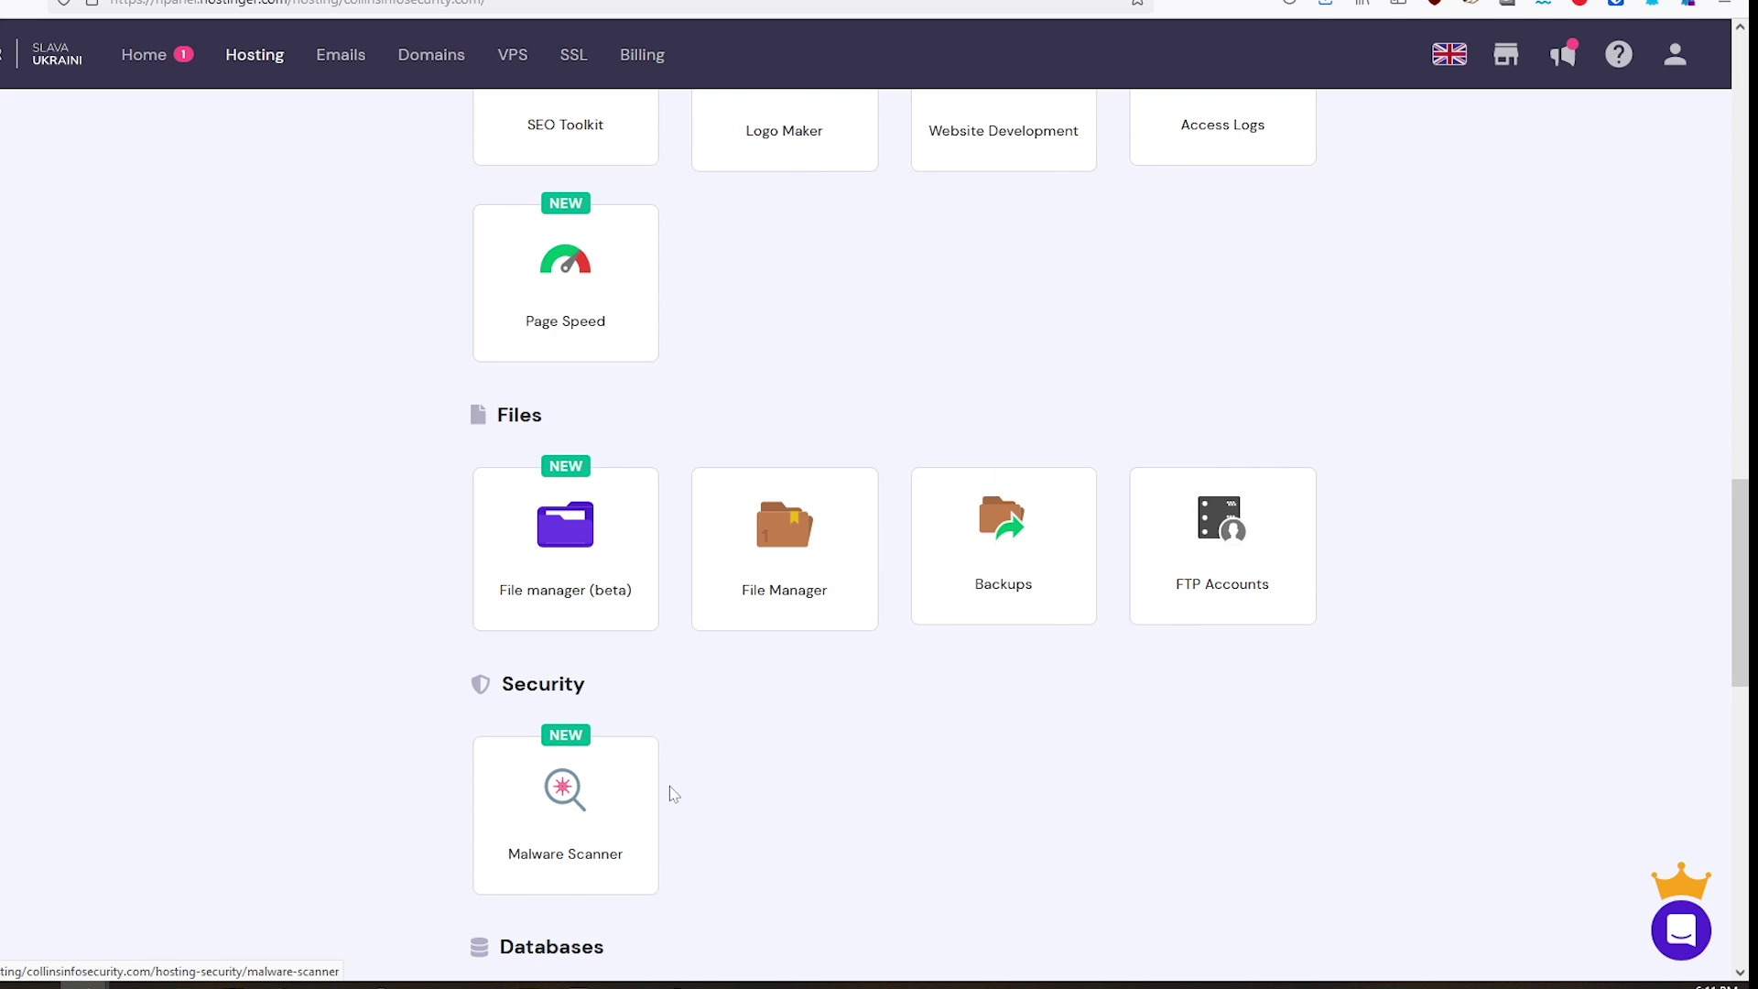
{"action": "scroll", "coordinate": [668, 789], "scroll_direction": "down", "scroll_amount": 3}
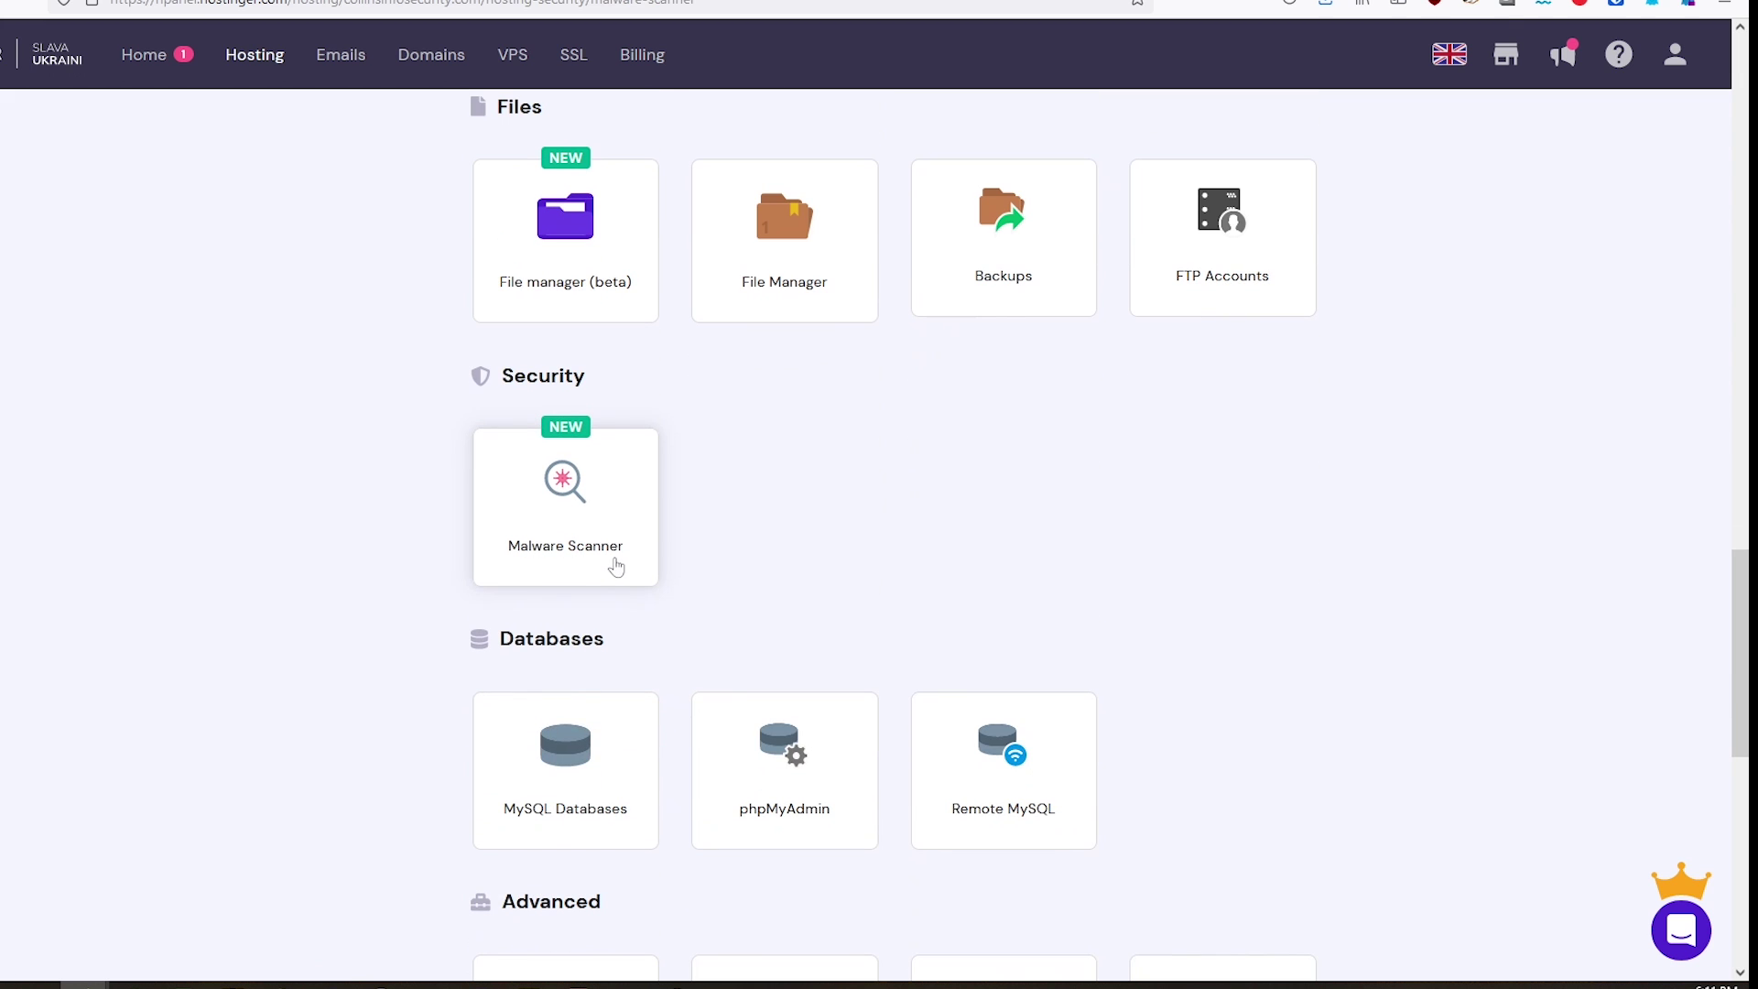
{"action": "left_click", "coordinate": [616, 567]}
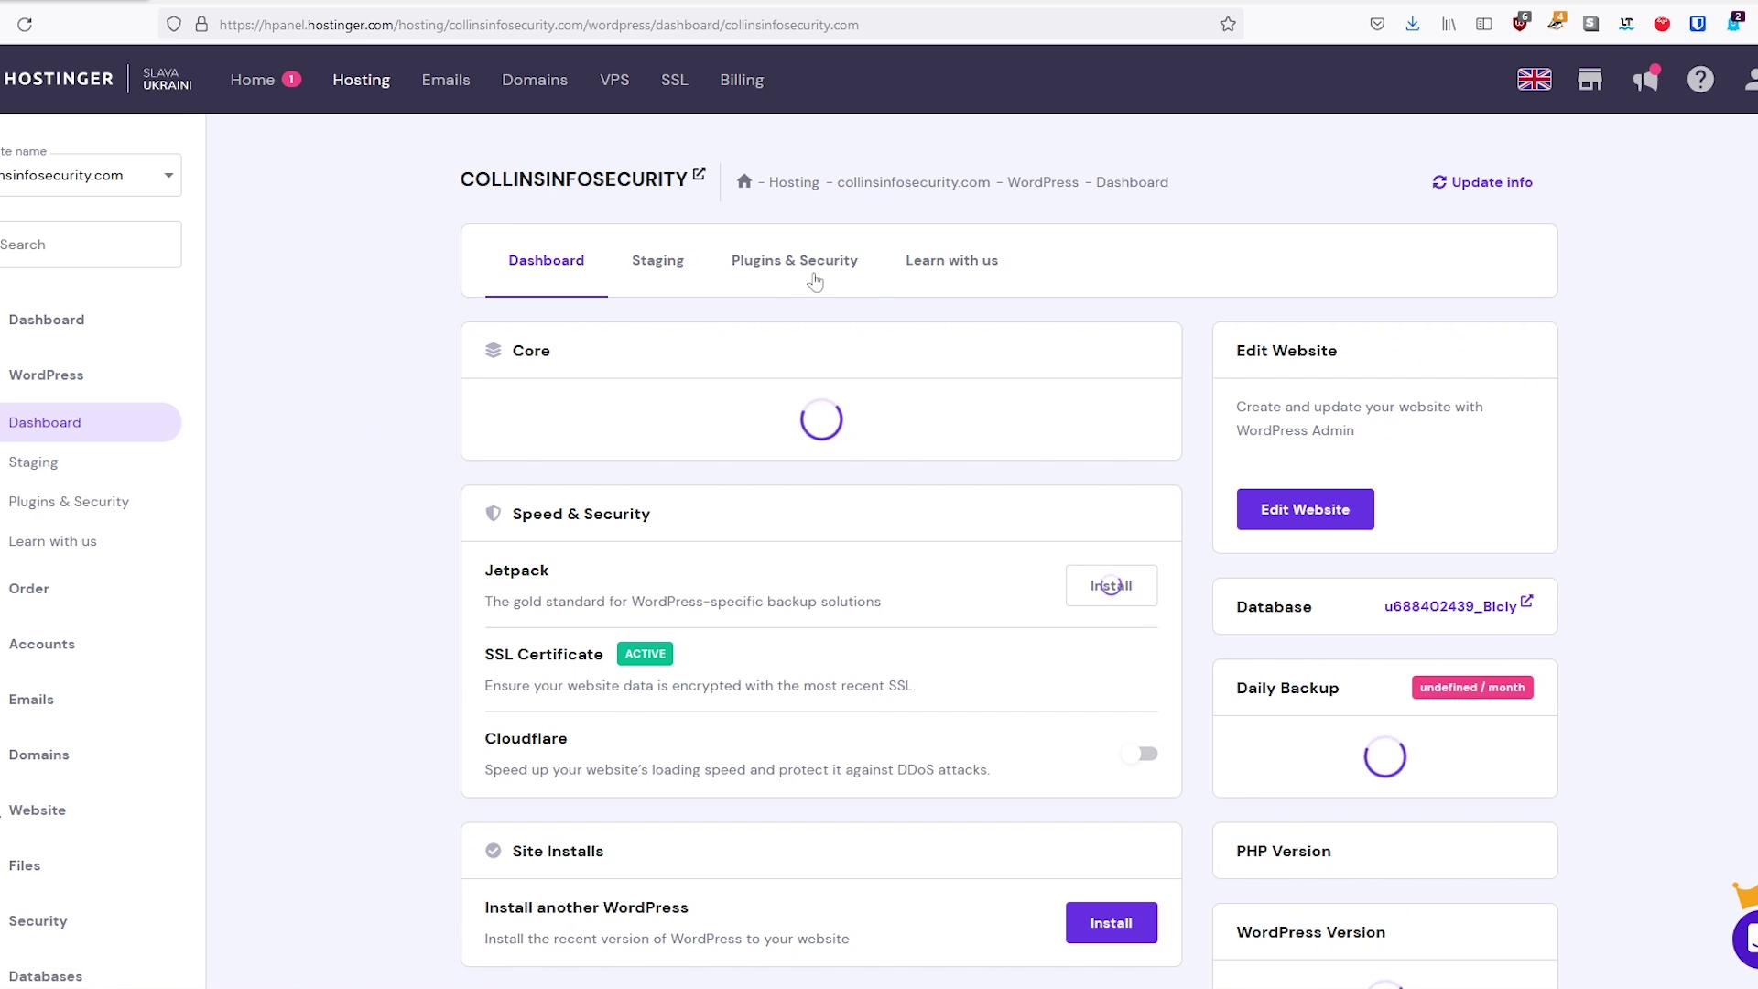
- Check which installed plugins carry vulnerability warnings in Plugins & Security
{"action": "left_click", "coordinate": [817, 266]}
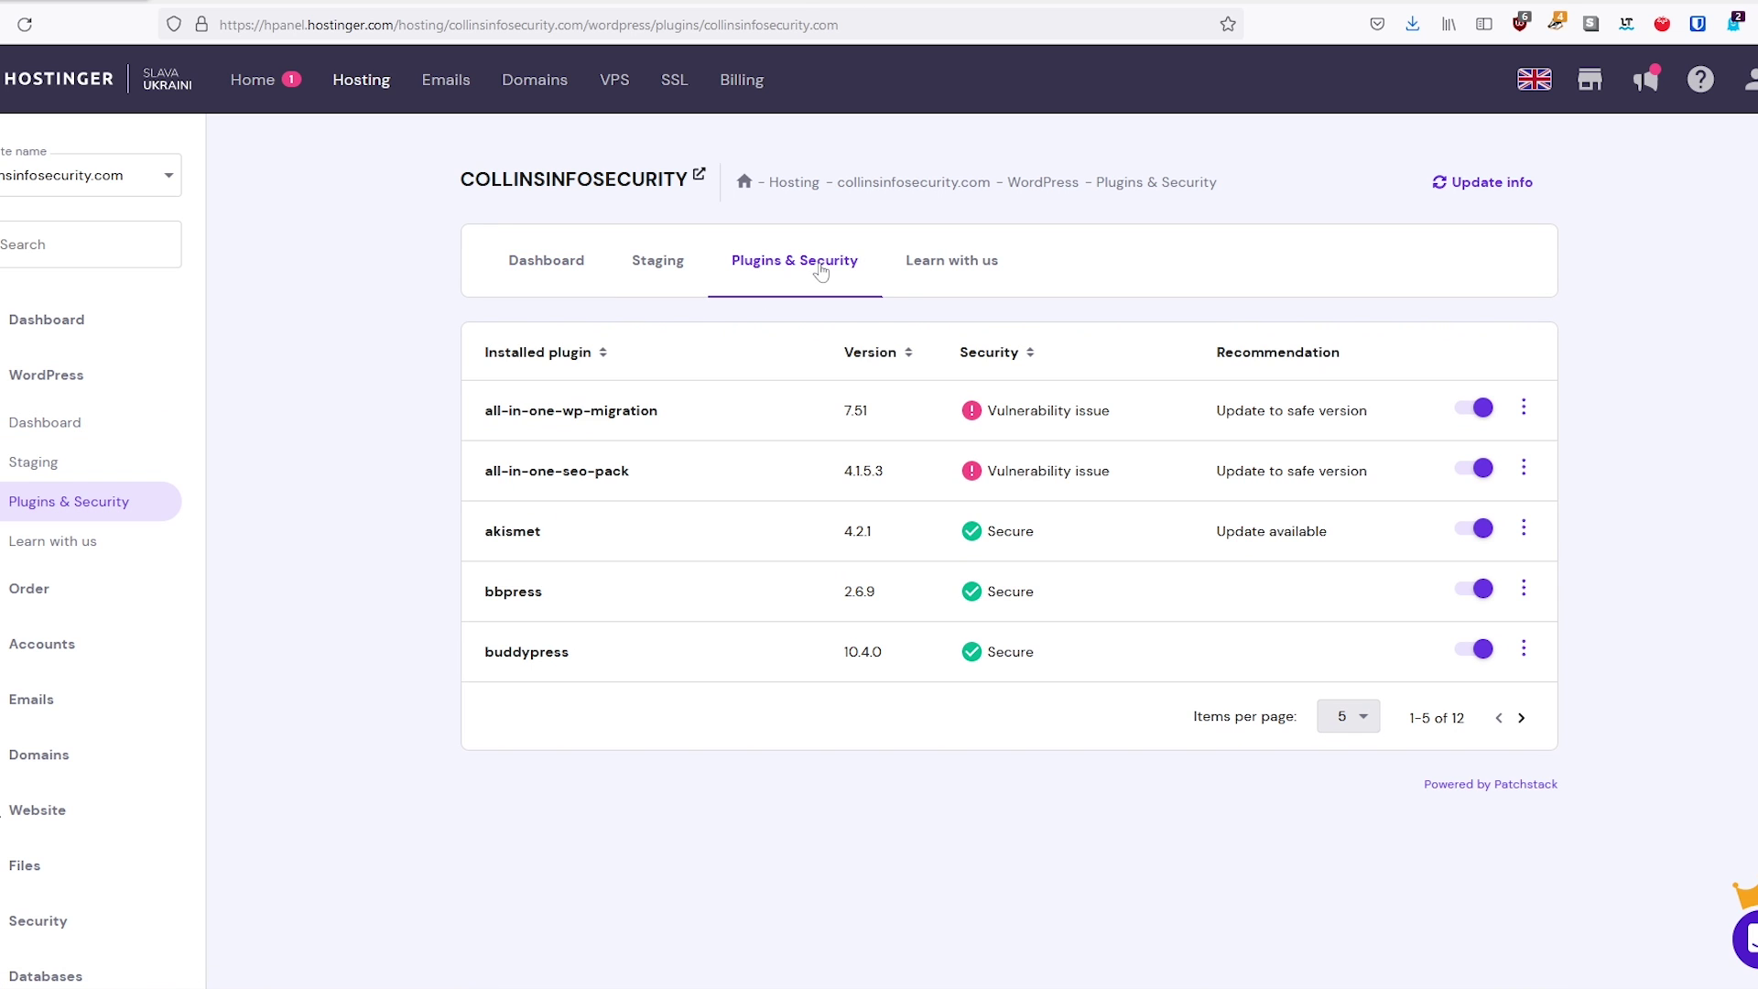
{"action": "mouse_move", "coordinate": [973, 413]}
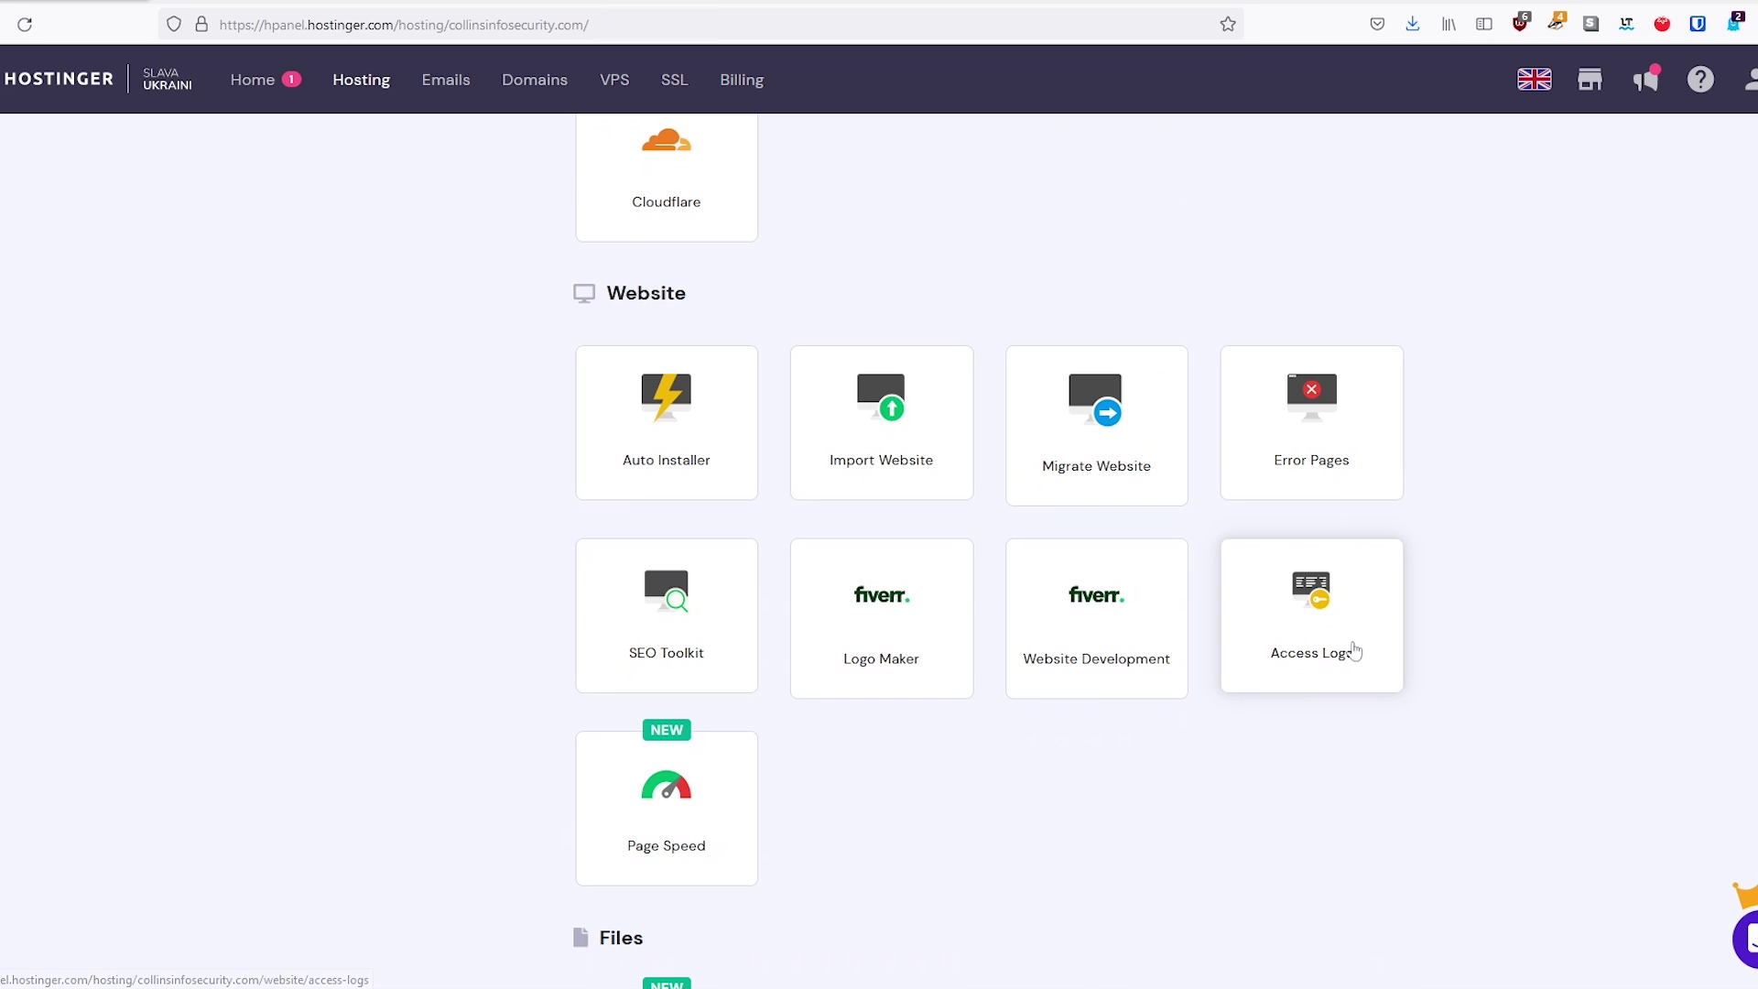
{"action": "left_click", "coordinate": [1355, 650]}
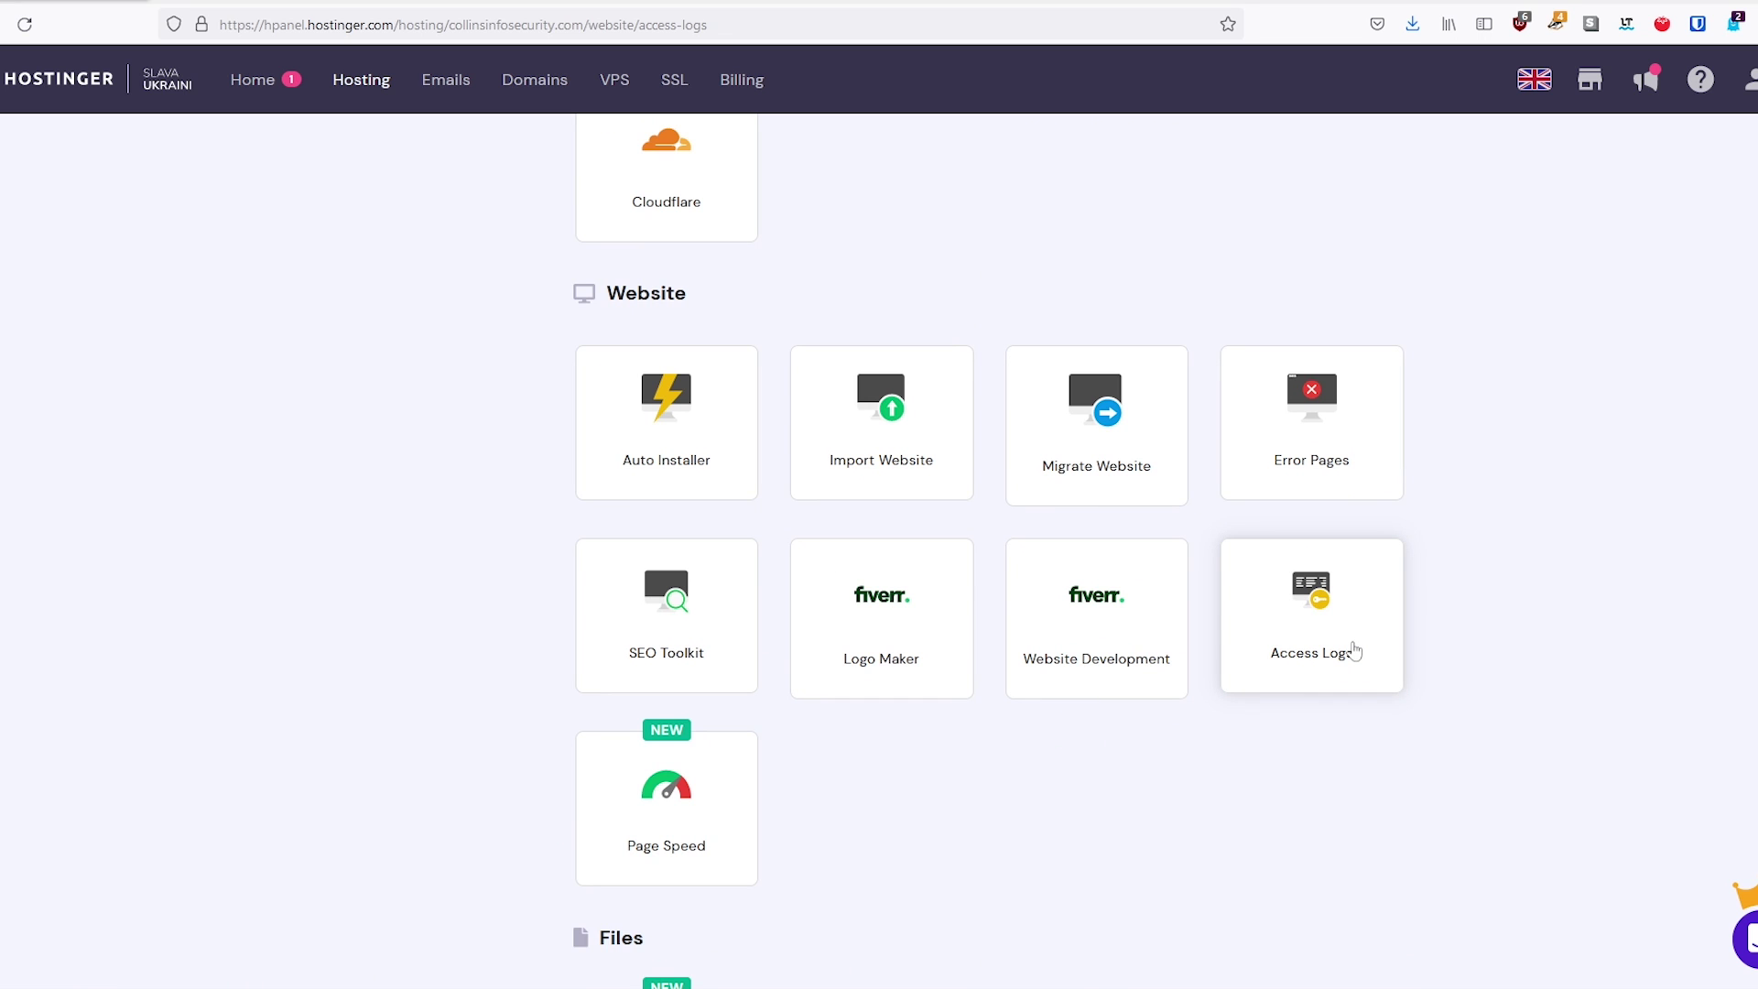
- Look over the Access Logs analytics charts and highlight the total of 60 requests
{"action": "scroll", "coordinate": [1357, 648], "scroll_direction": "down", "scroll_amount": 3}
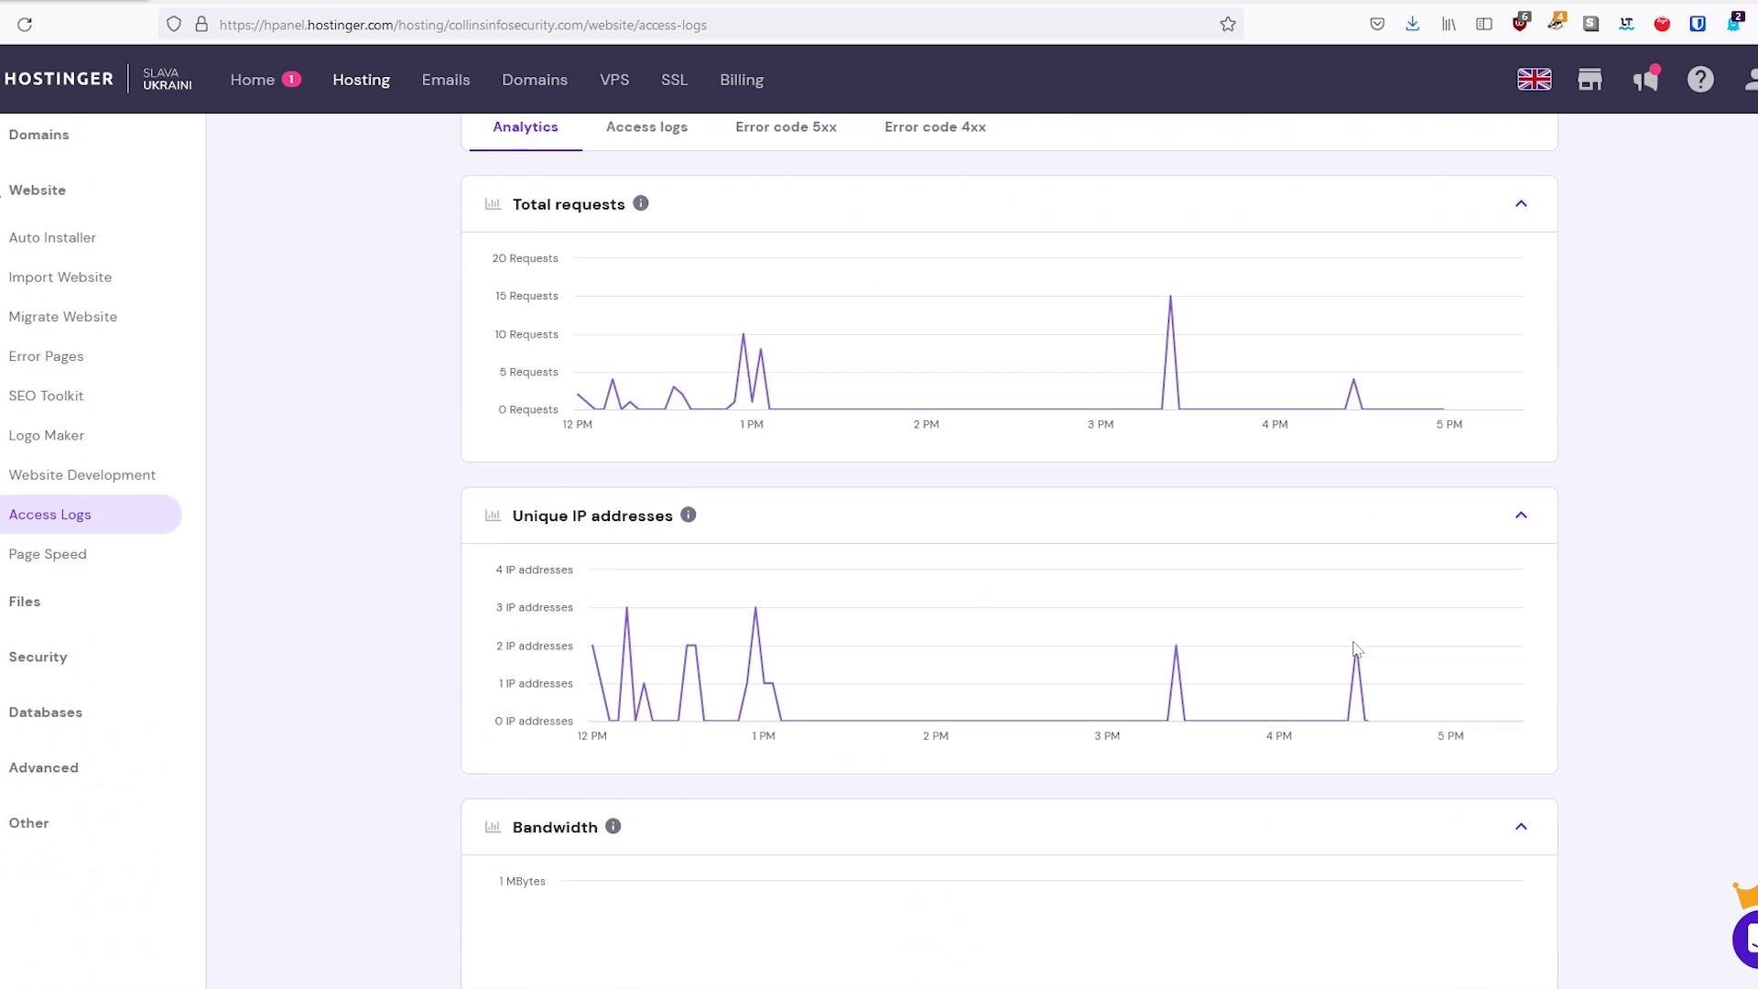
{"action": "scroll", "coordinate": [1357, 649], "scroll_direction": "up", "scroll_amount": 5}
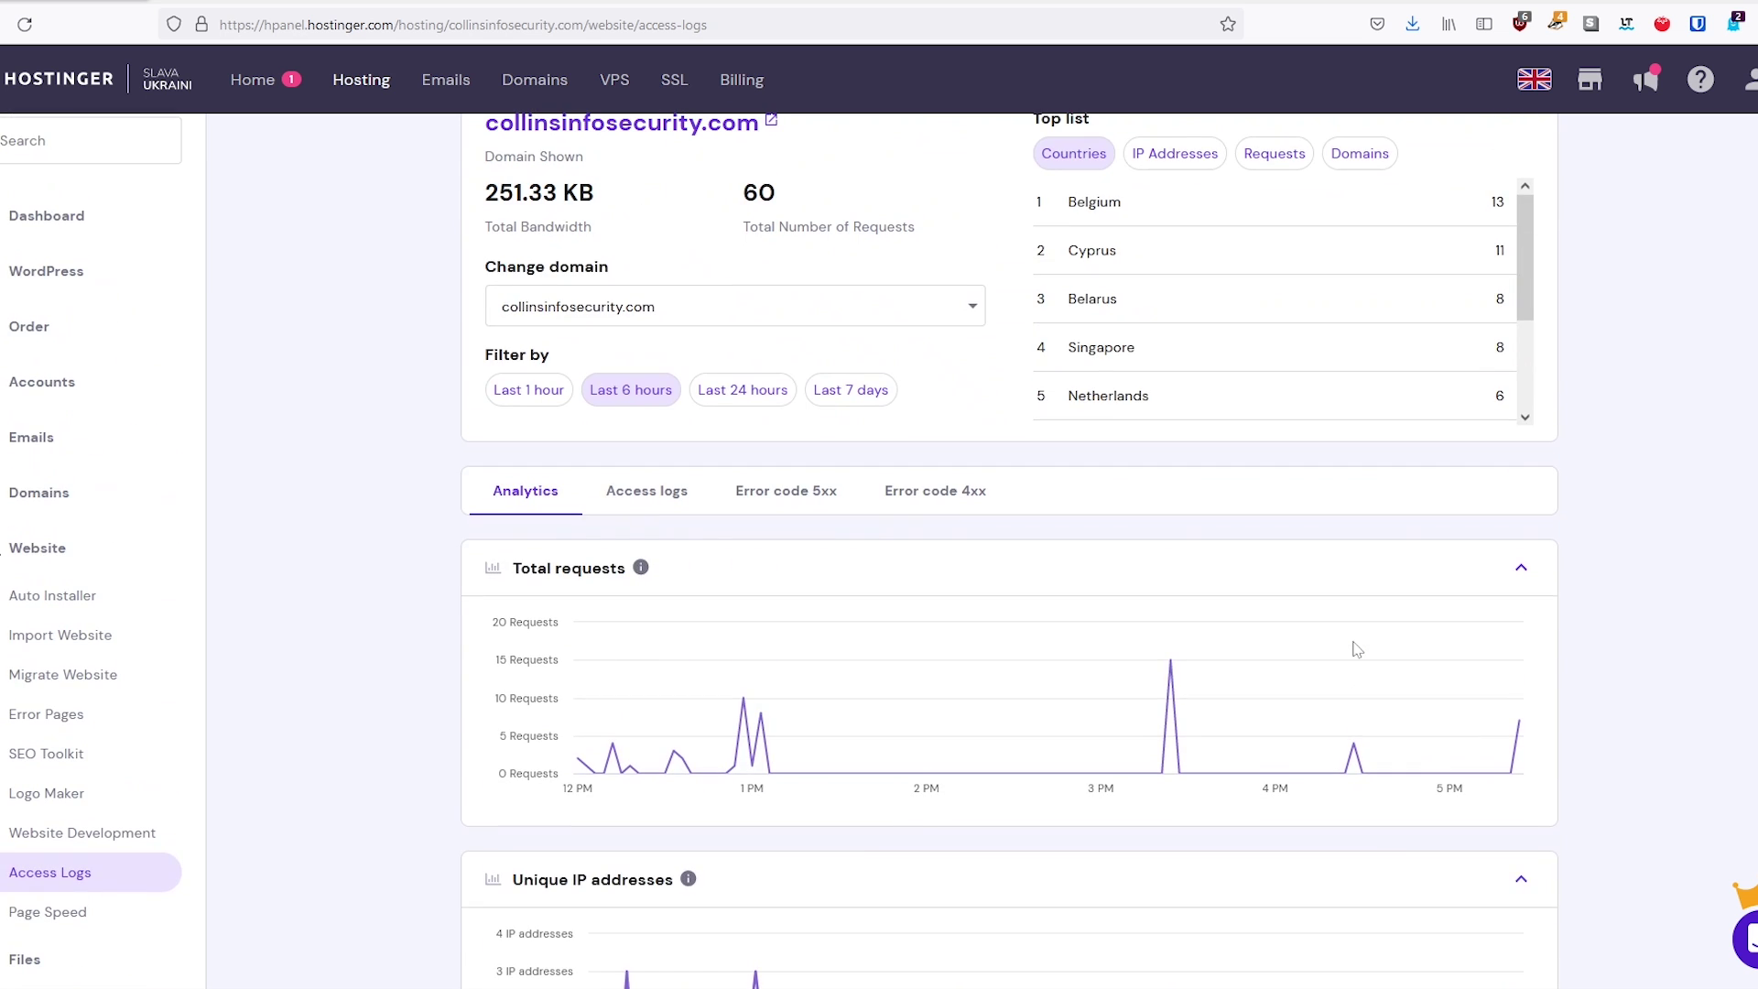
{"action": "double_click", "coordinate": [733, 314]}
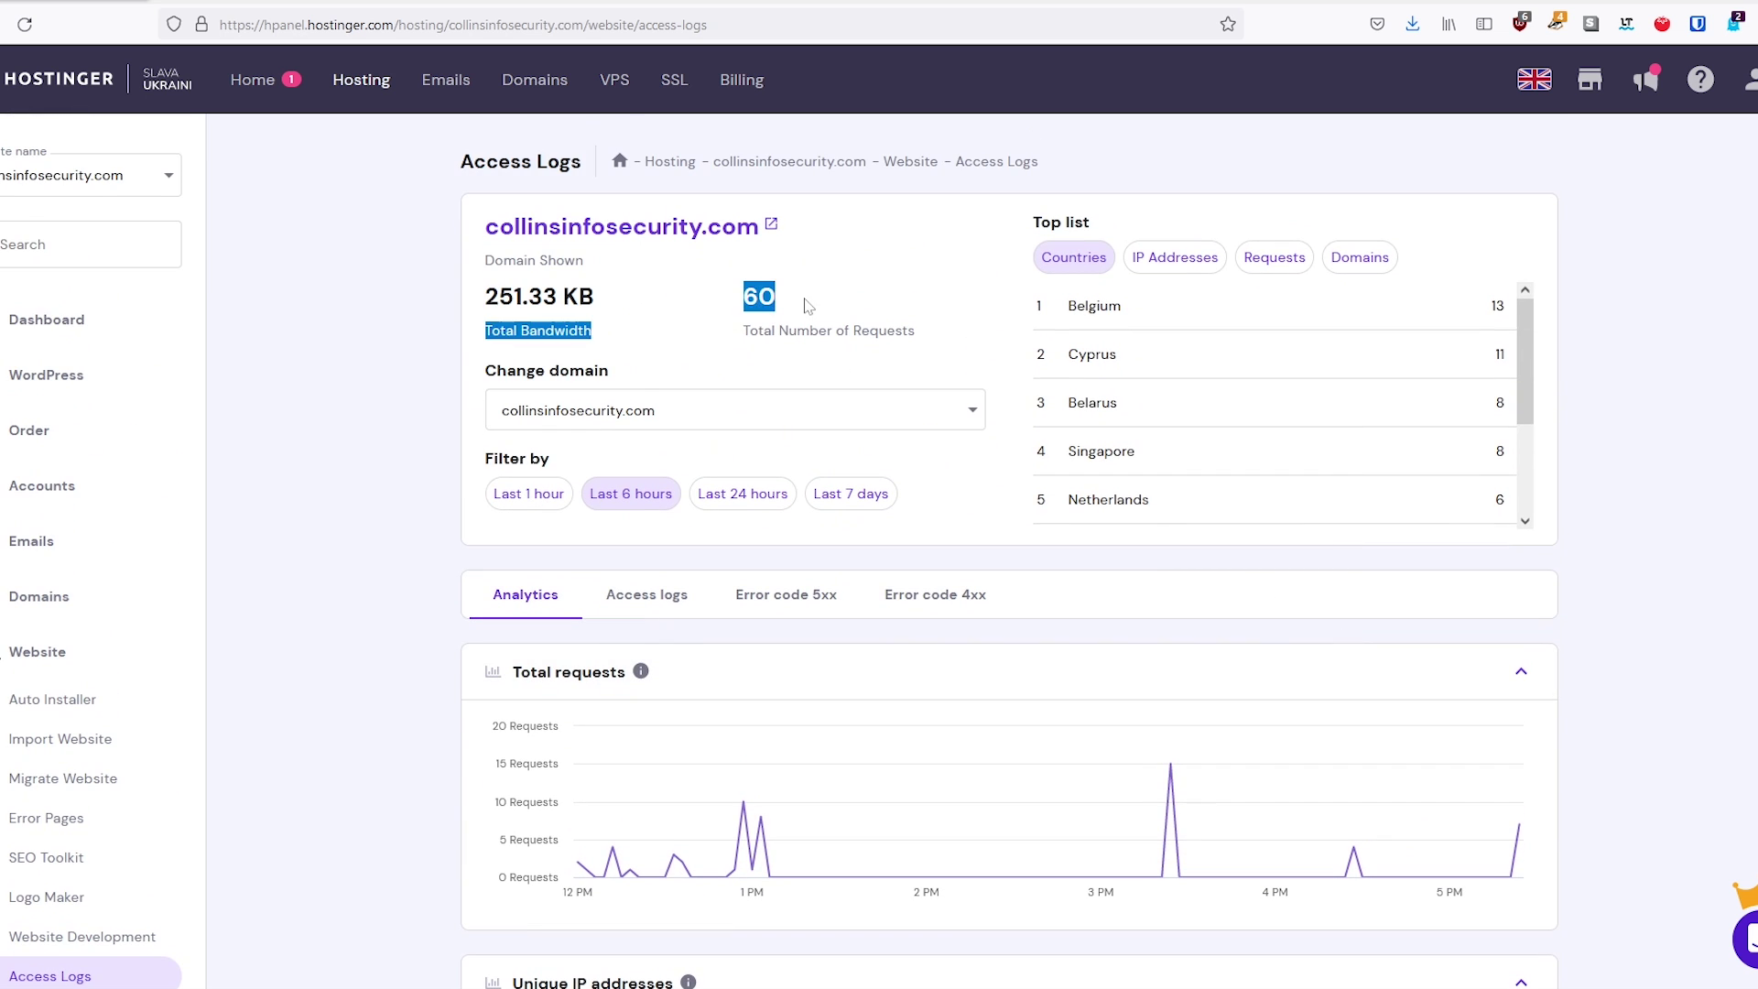
{"action": "left_click", "coordinate": [1199, 343]}
{"action": "left_click_drag", "start_coordinate": [1517, 336], "coordinate": [1520, 357]}
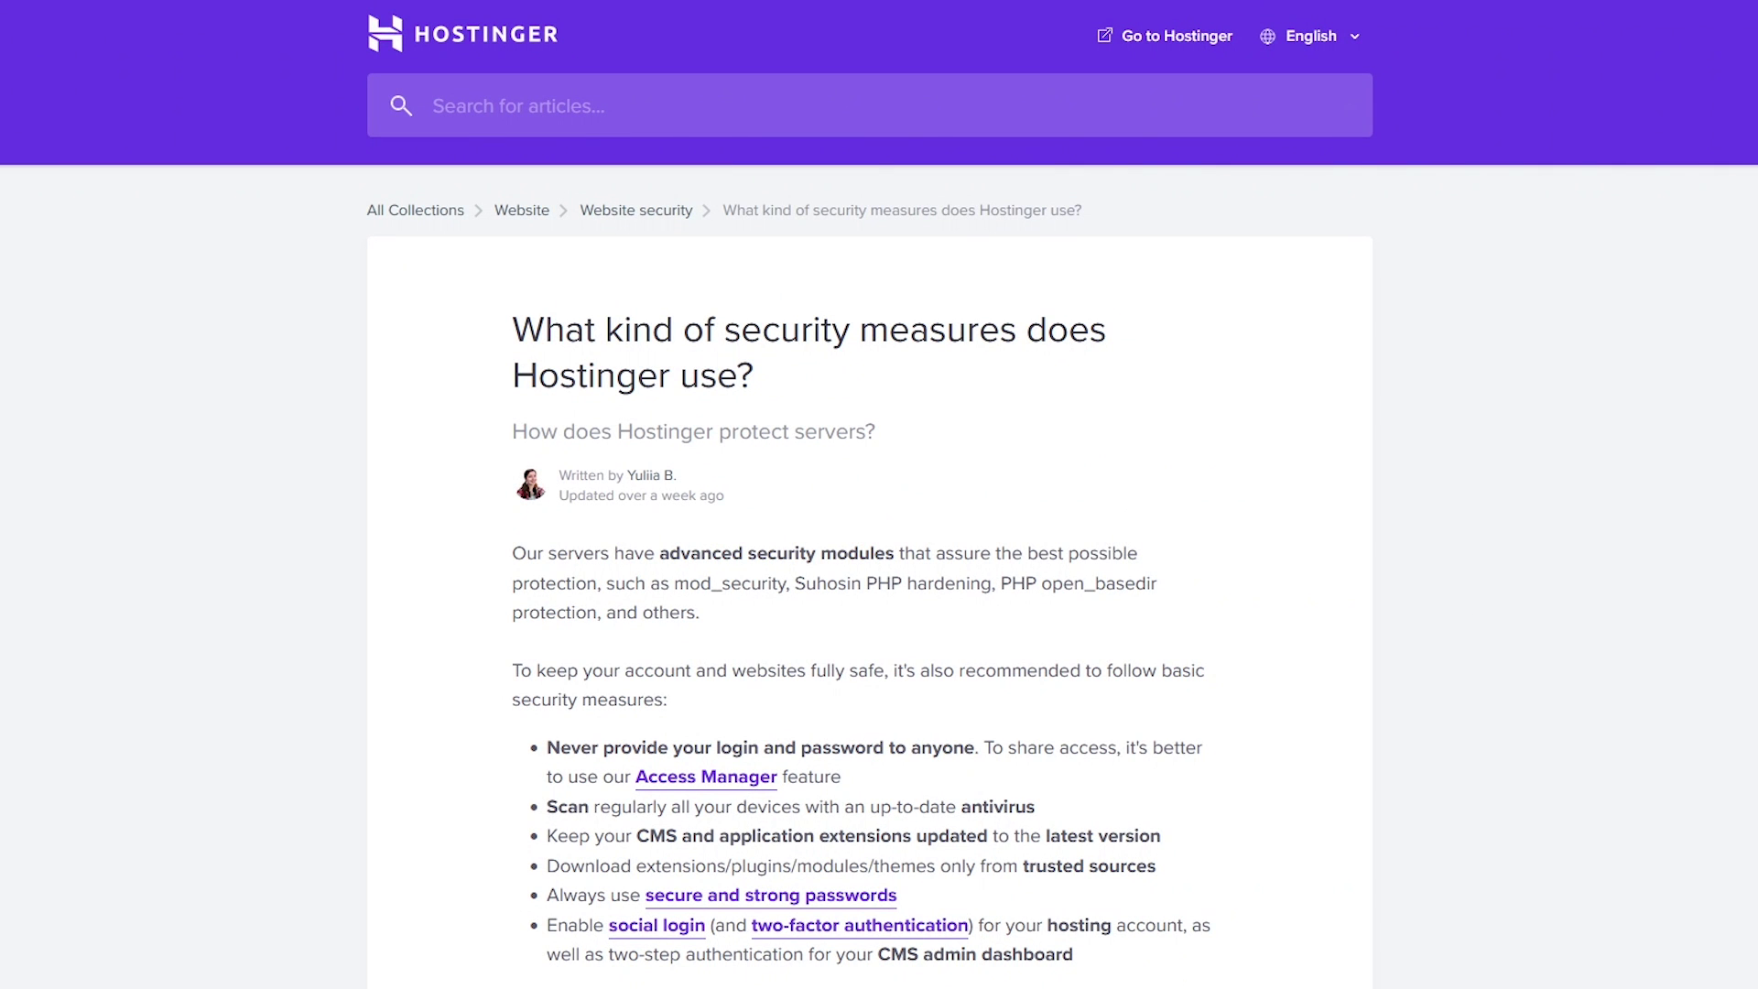
- Highlight the server security modules list and the Website security collection heading
{"action": "left_click_drag", "start_coordinate": [606, 583], "coordinate": [987, 611]}
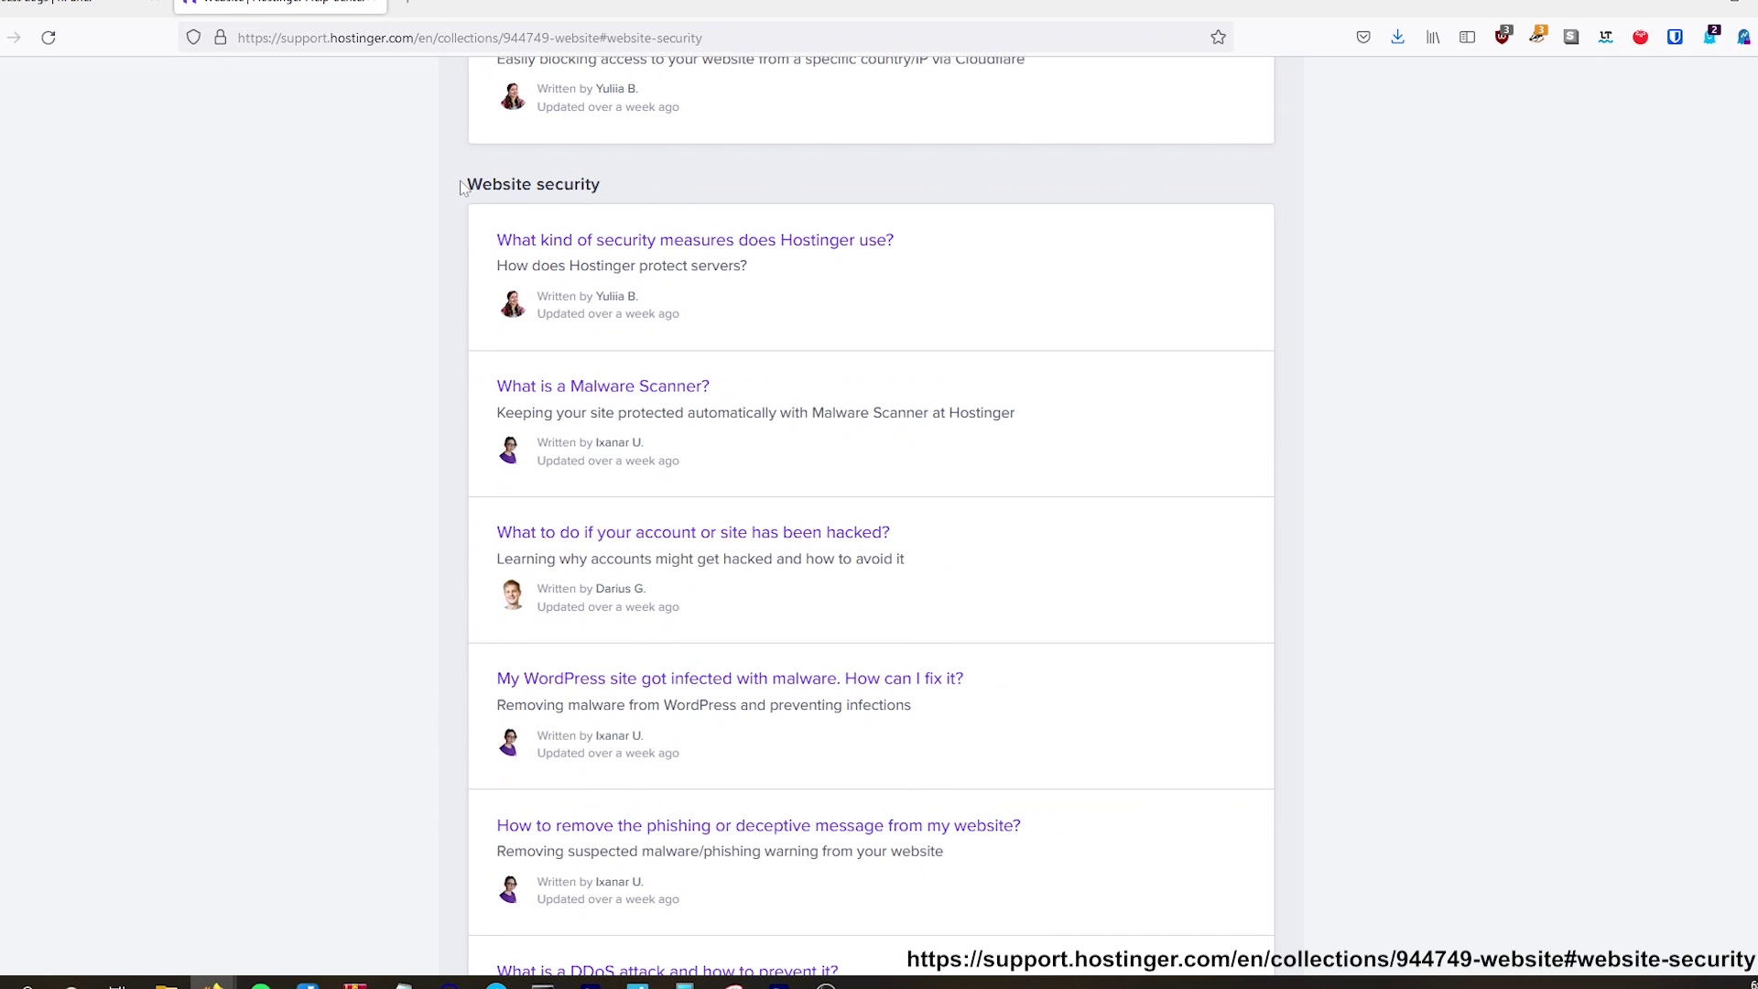
{"action": "left_click_drag", "start_coordinate": [463, 188], "coordinate": [631, 192]}
{"action": "scroll", "coordinate": [650, 201], "scroll_direction": "down", "scroll_amount": 3}
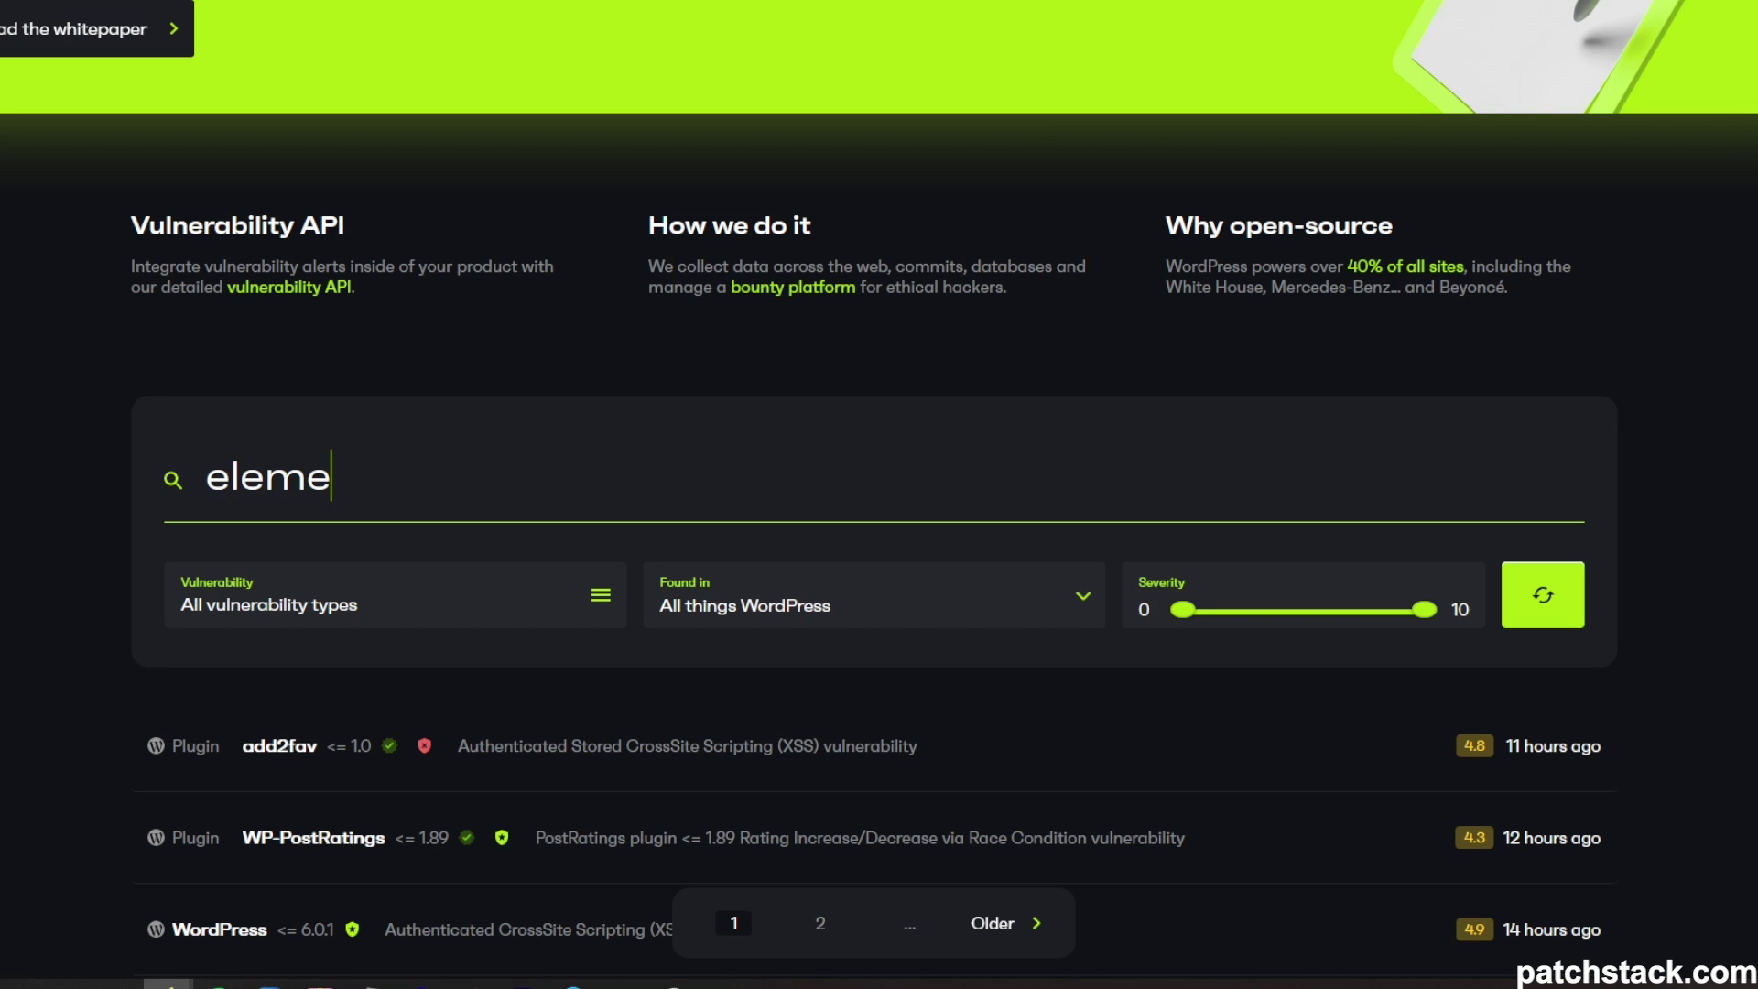
- Search Patchstack for 'elementor' and scroll through the Elementor vulnerability results
{"action": "type", "text": "ntor"}
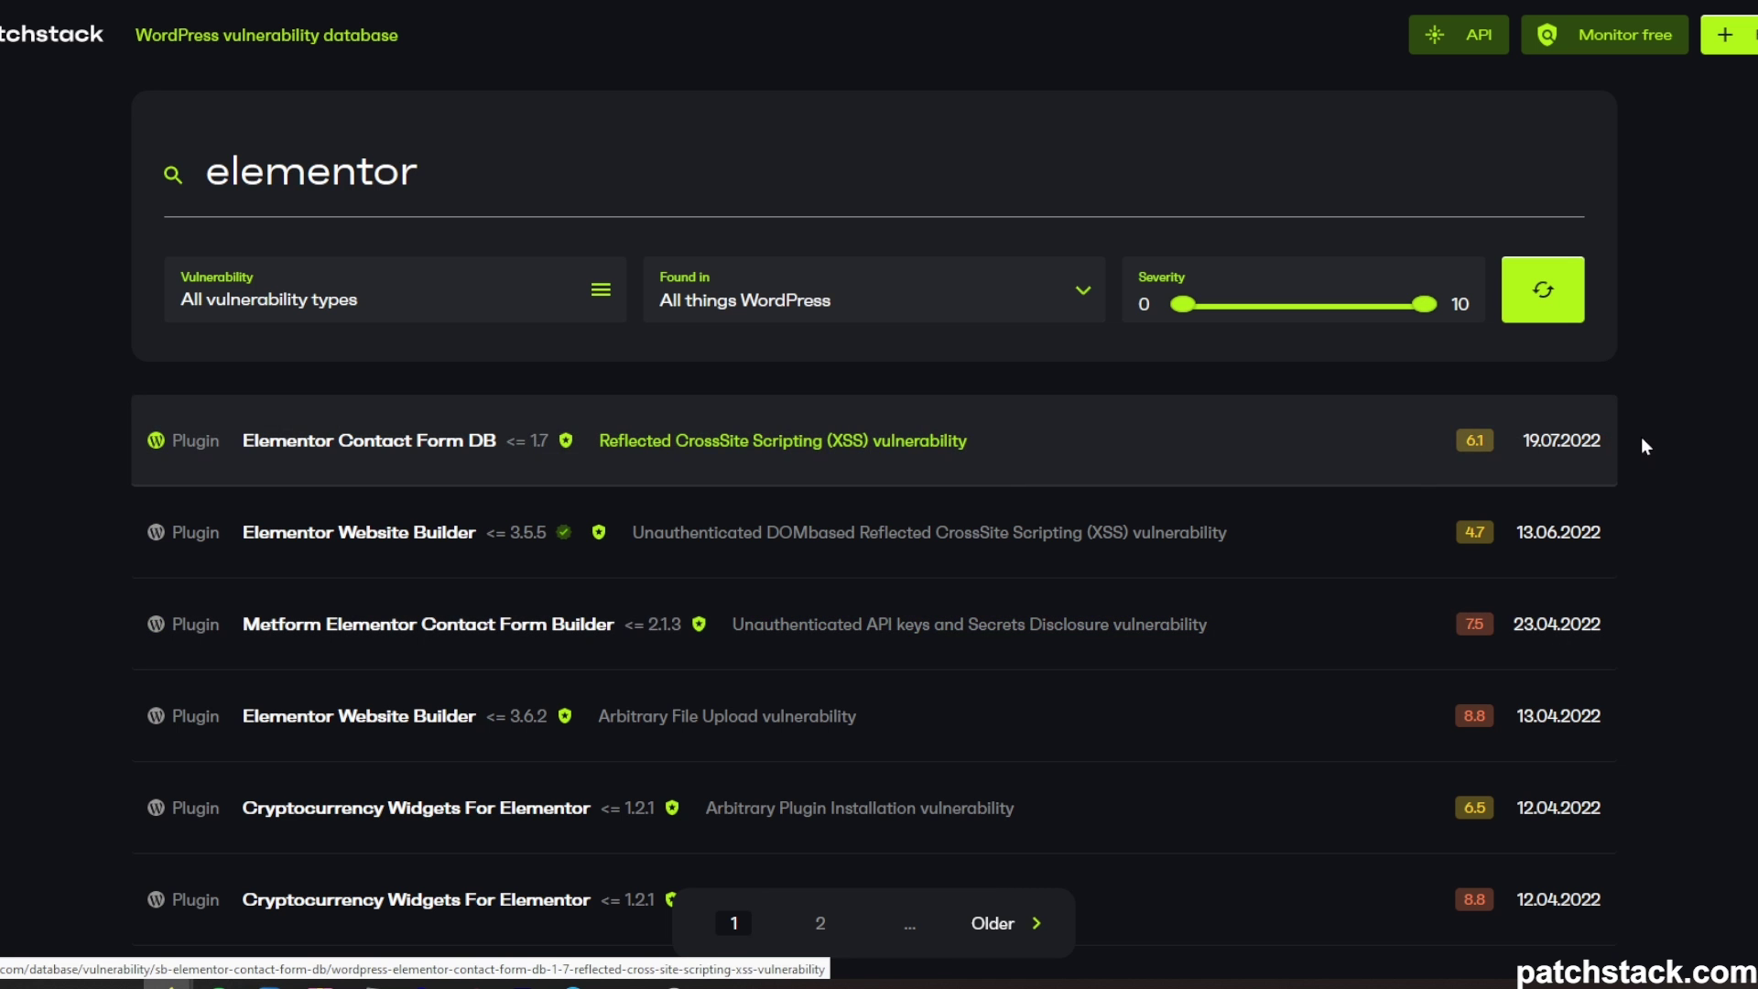
{"action": "scroll", "coordinate": [1469, 447], "scroll_direction": "down", "scroll_amount": 2}
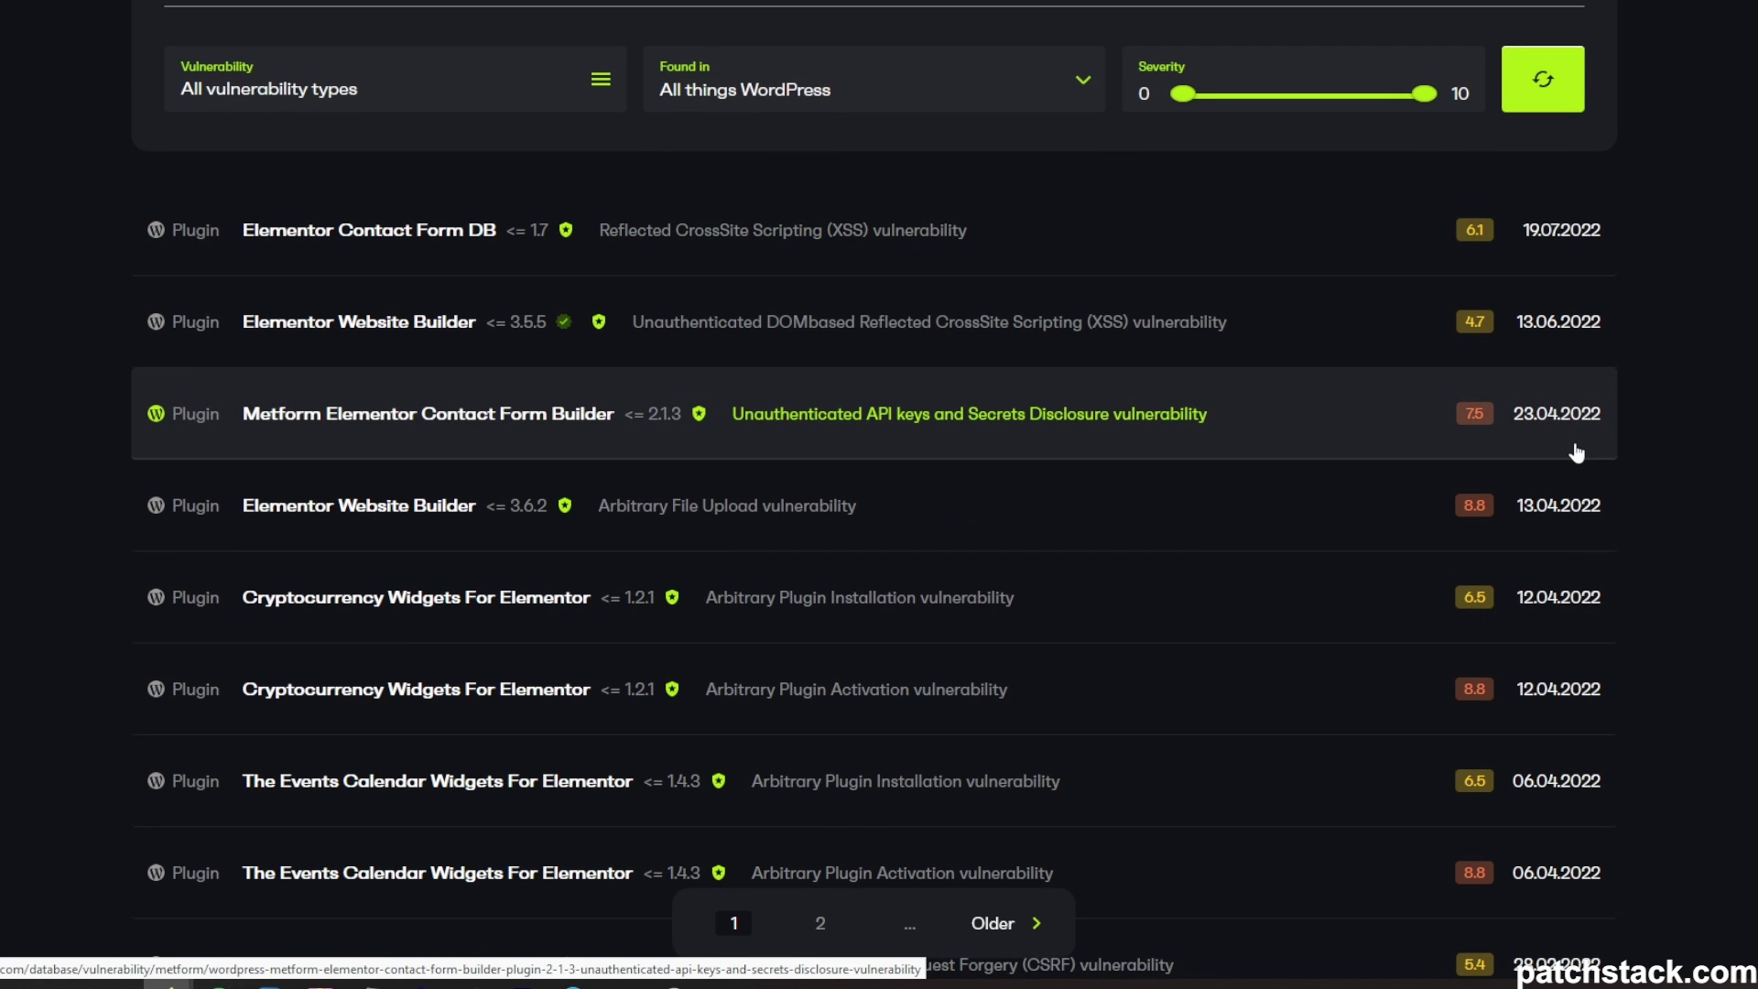
{"action": "scroll", "coordinate": [1576, 452], "scroll_direction": "down", "scroll_amount": 1}
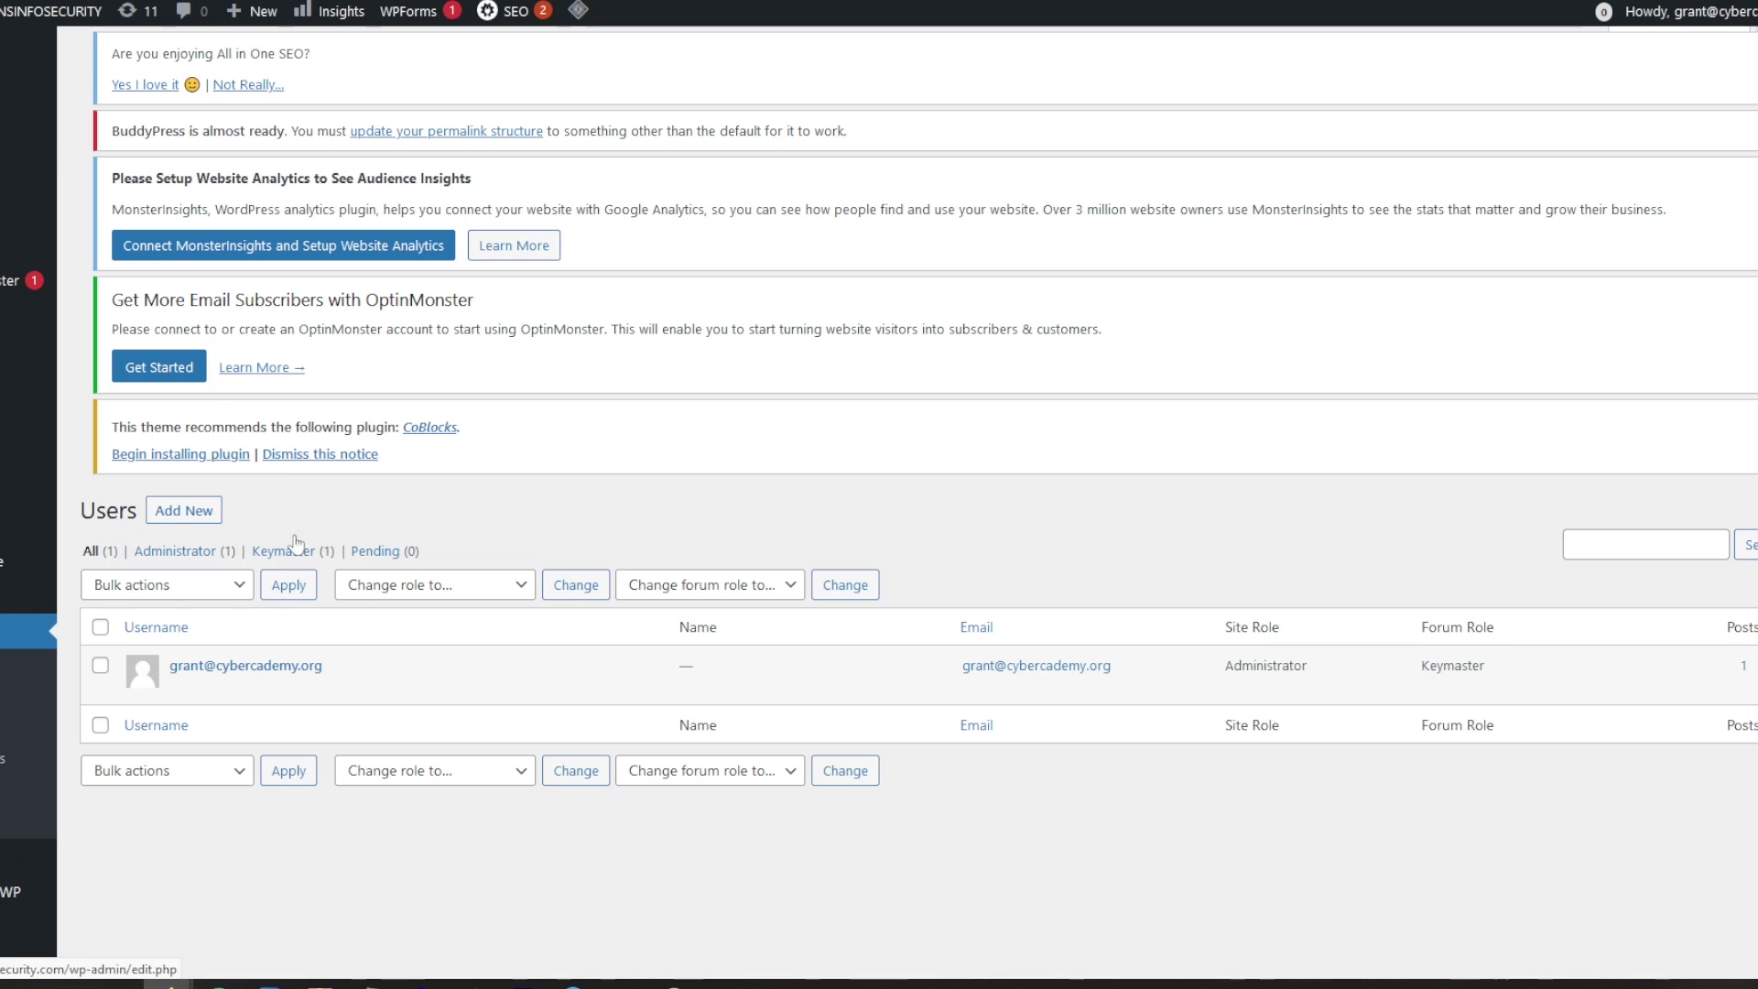
- Open the administrator's Profile and scroll down to the Account Management password options
{"action": "left_click", "coordinate": [207, 666]}
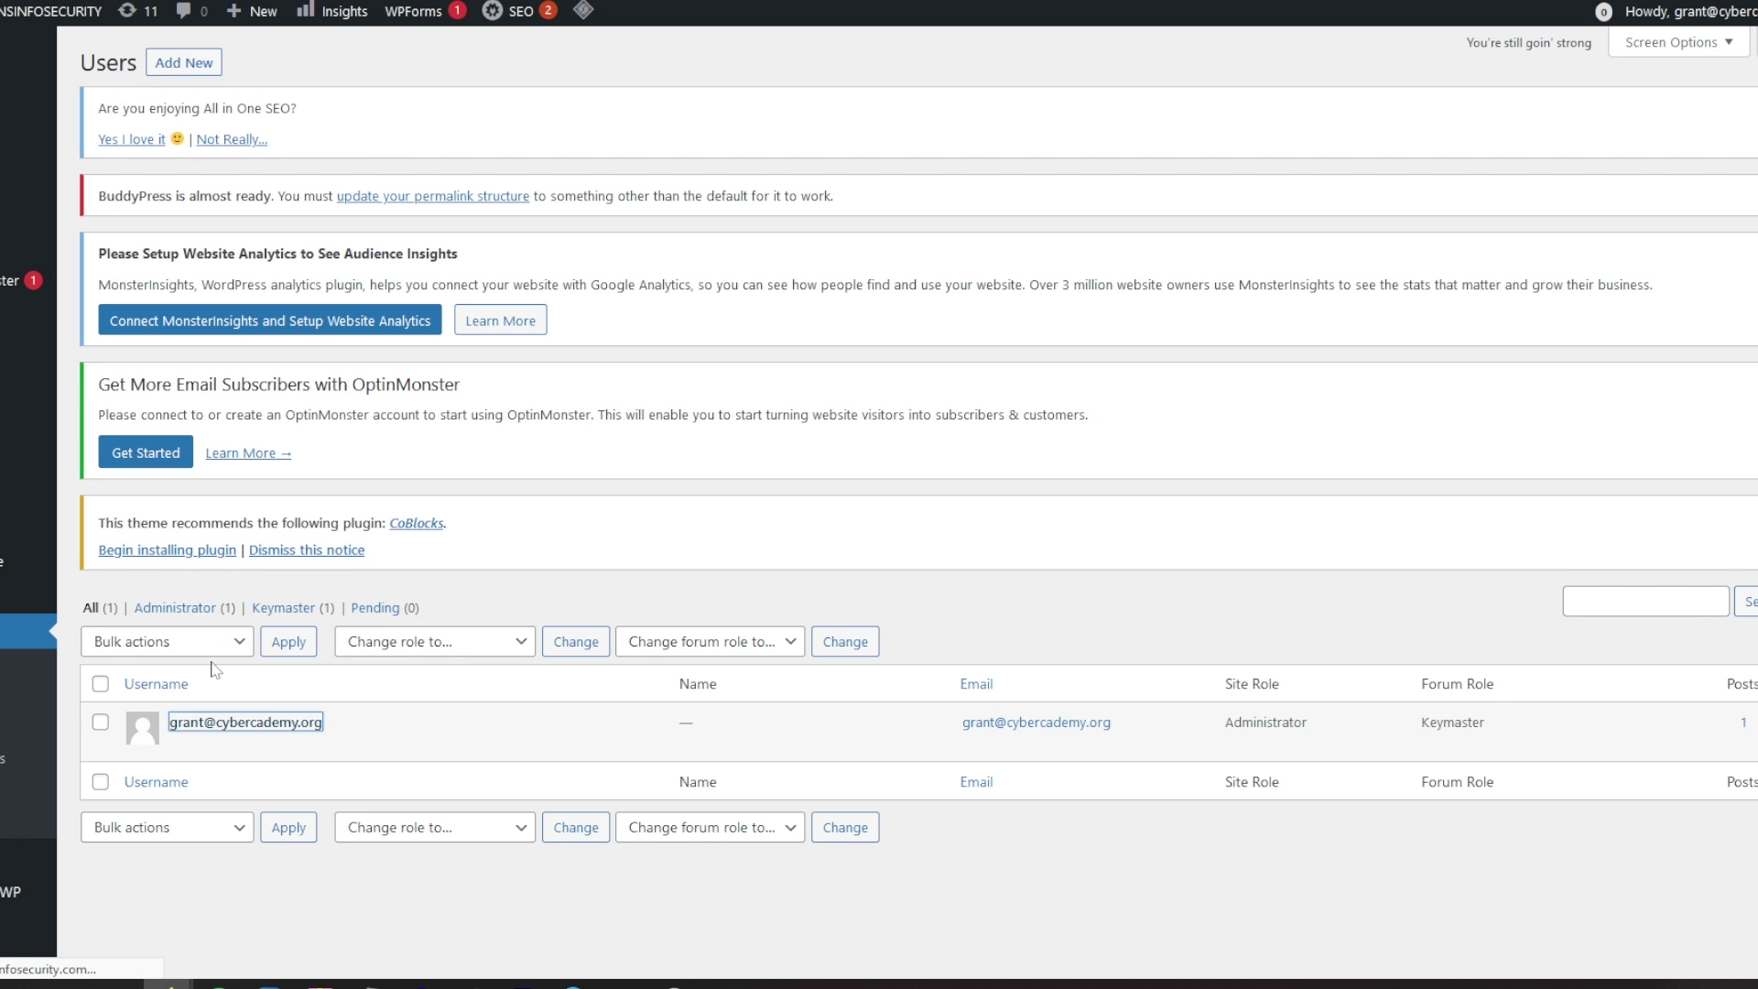
{"action": "scroll", "coordinate": [215, 669], "scroll_direction": "down", "scroll_amount": 6}
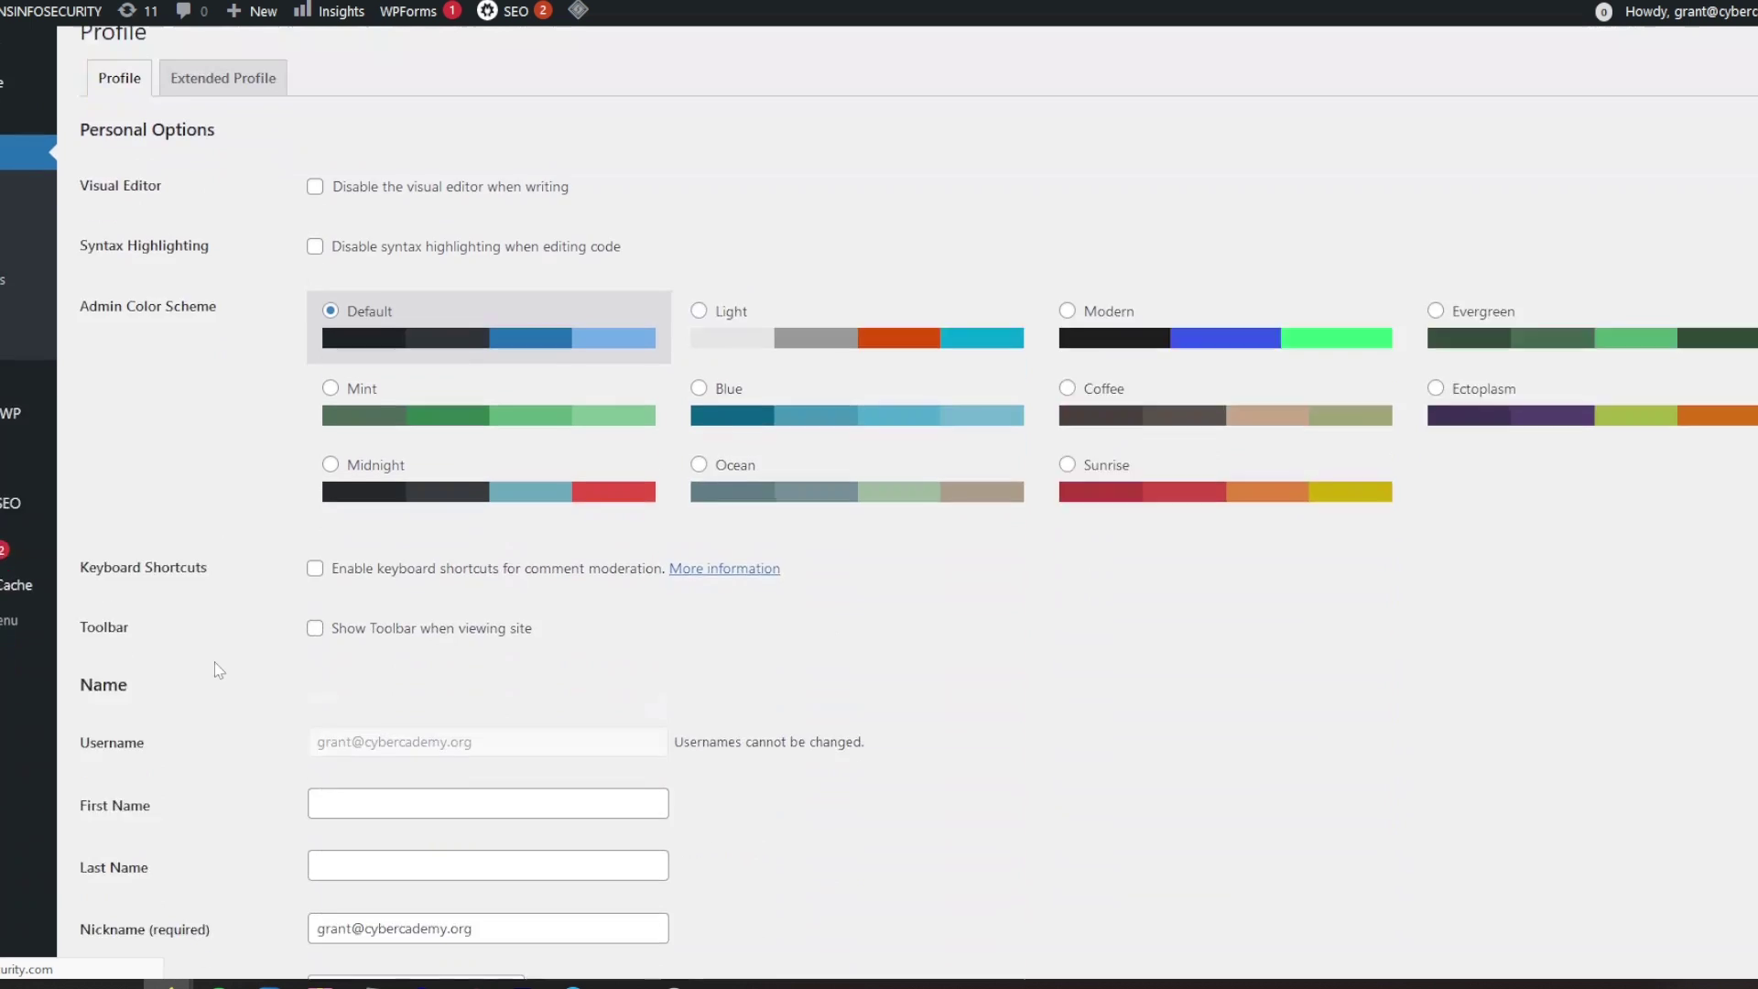
{"action": "scroll", "coordinate": [218, 670], "scroll_direction": "down", "scroll_amount": 3}
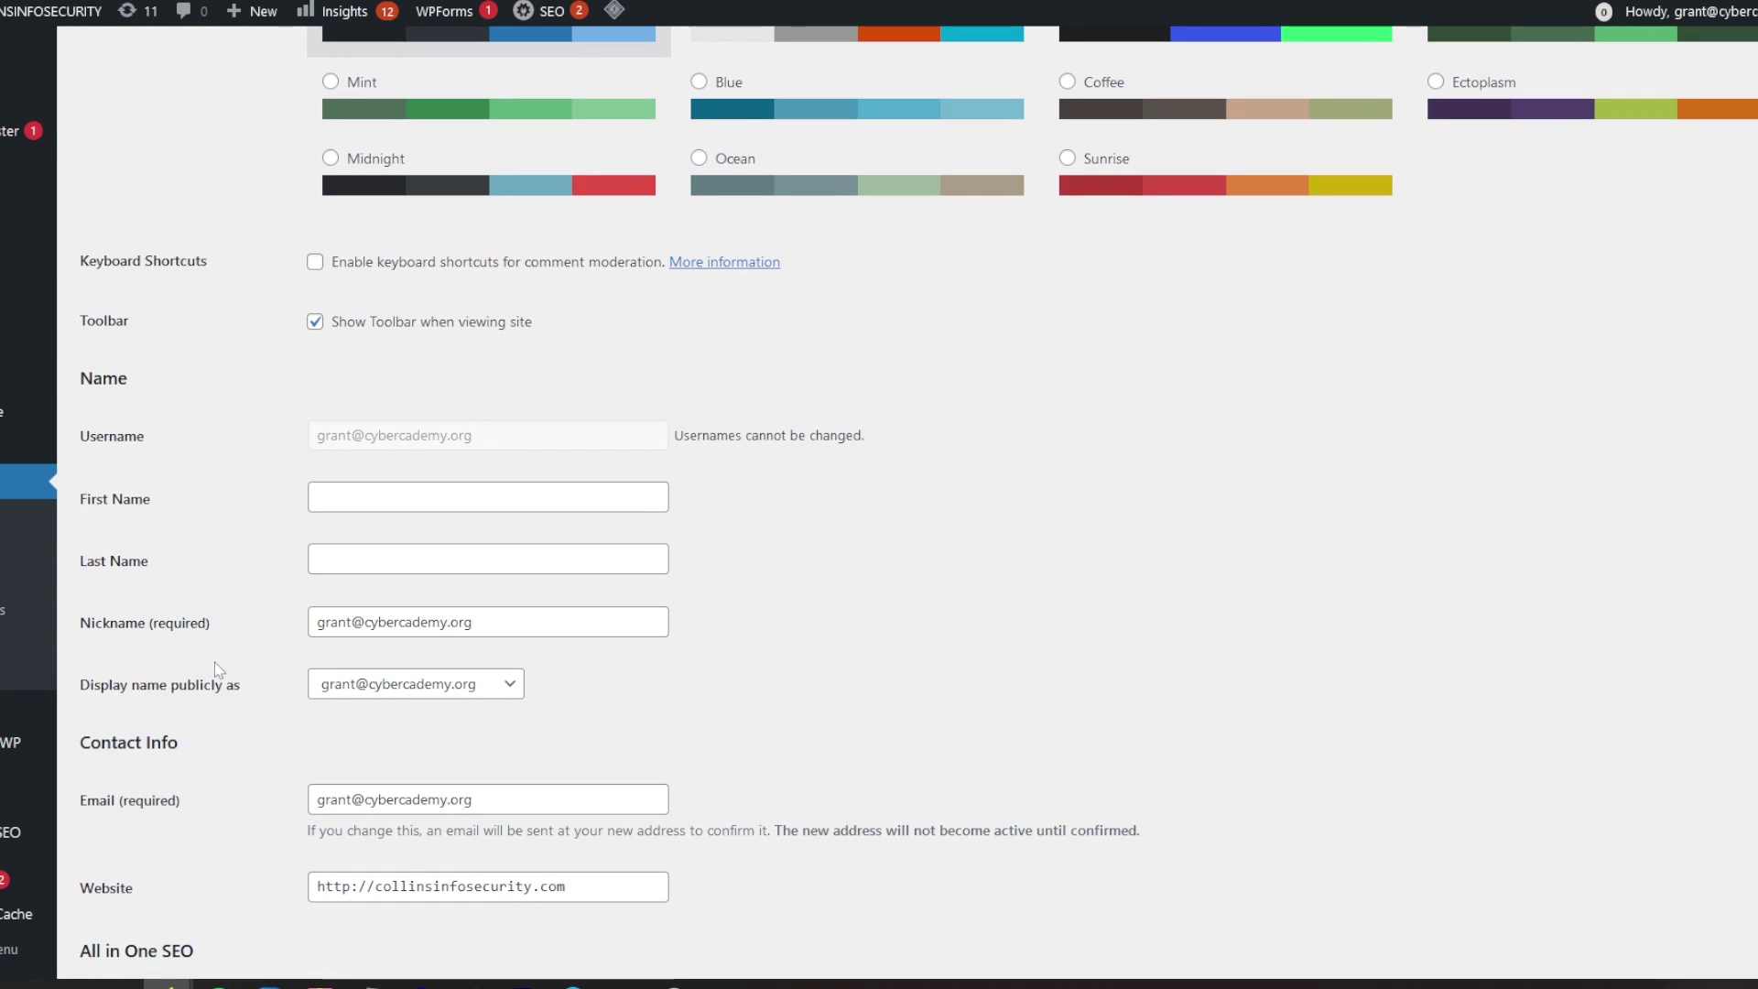
{"action": "scroll", "coordinate": [218, 669], "scroll_direction": "down", "scroll_amount": 10}
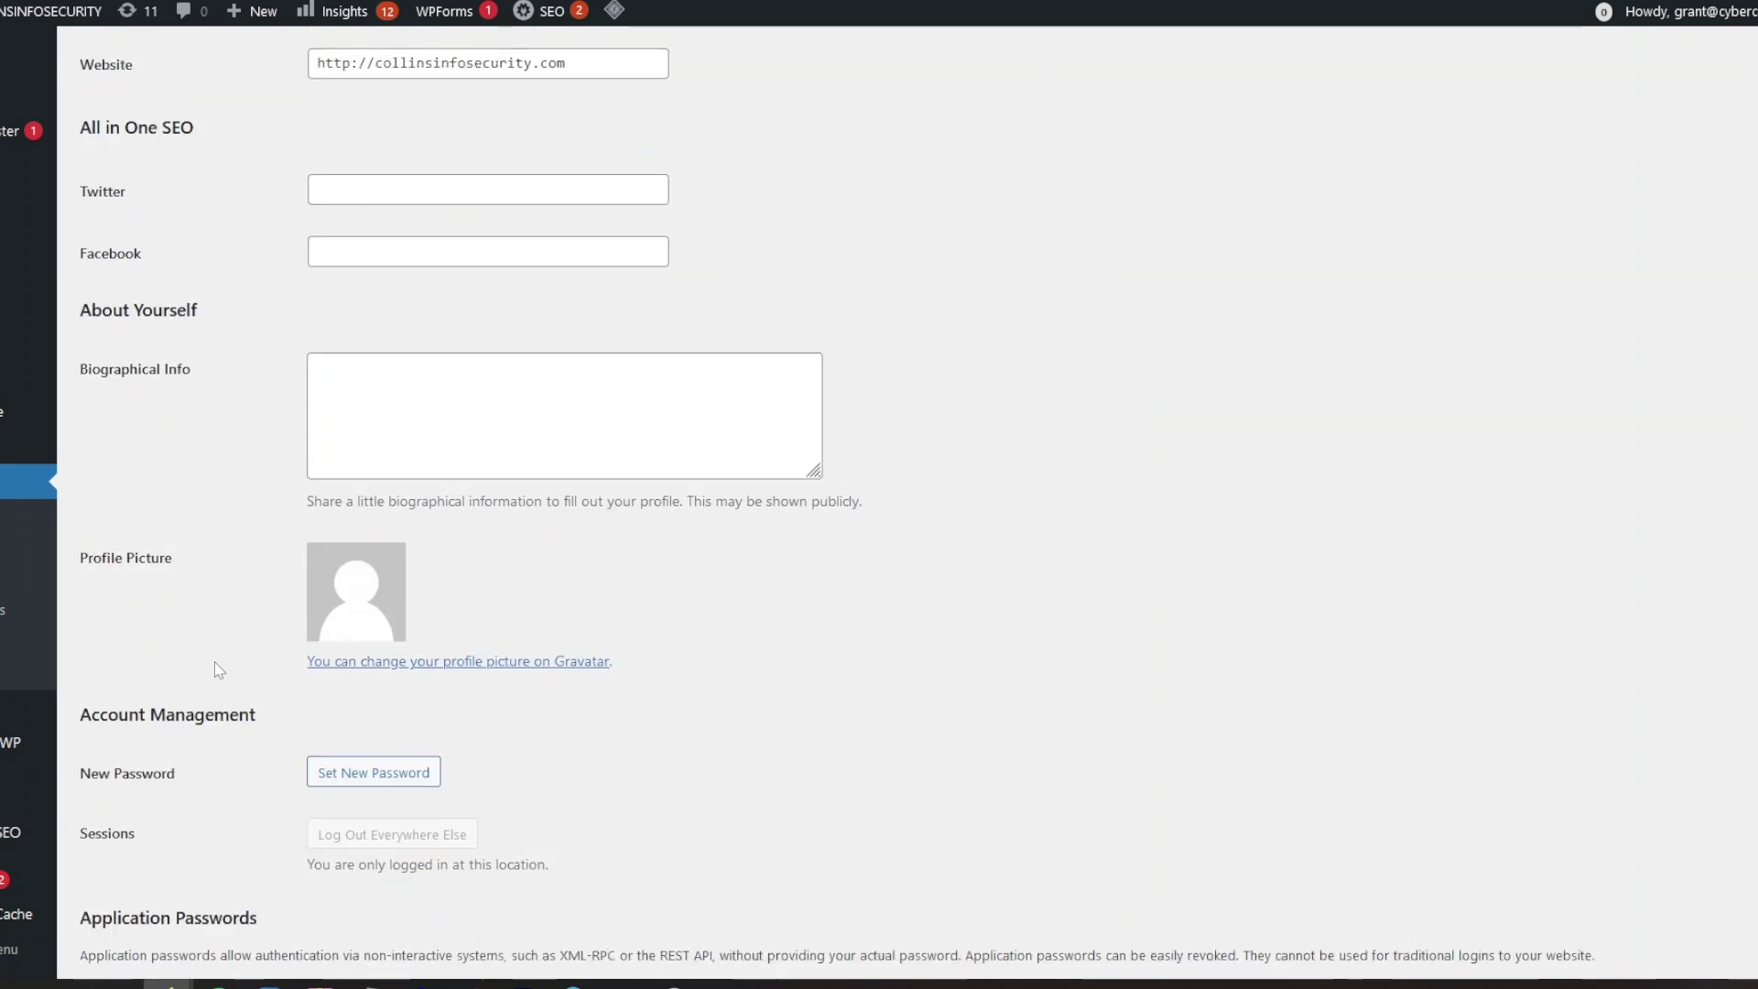